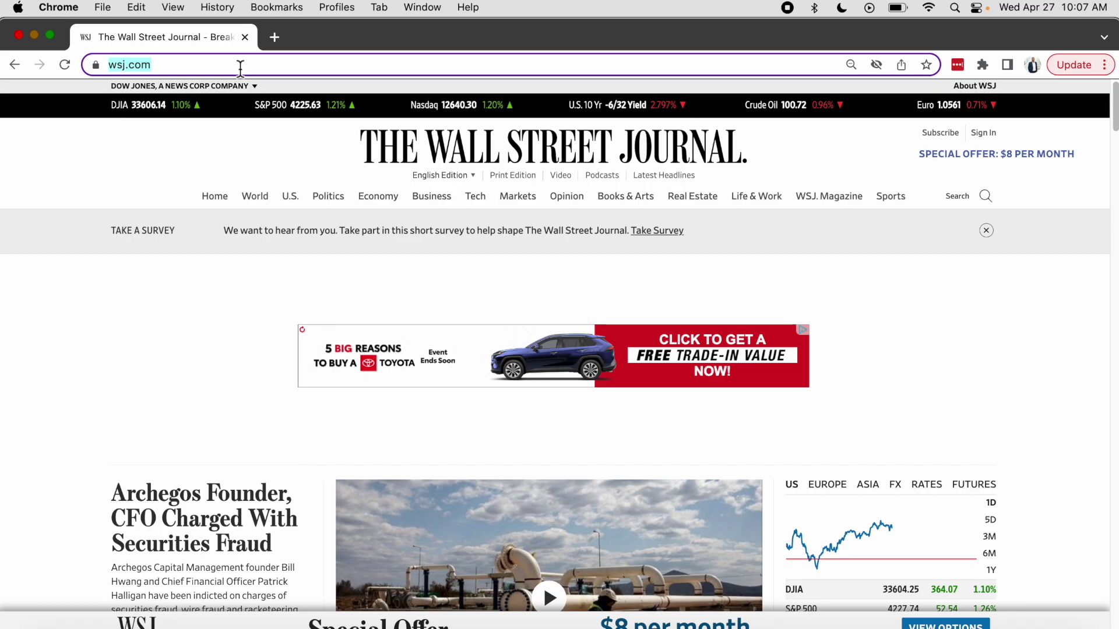
Start a browser search for Edmunds by typing 'edmus' over the WSJ address.
{"action": "type", "text": "edmus"}
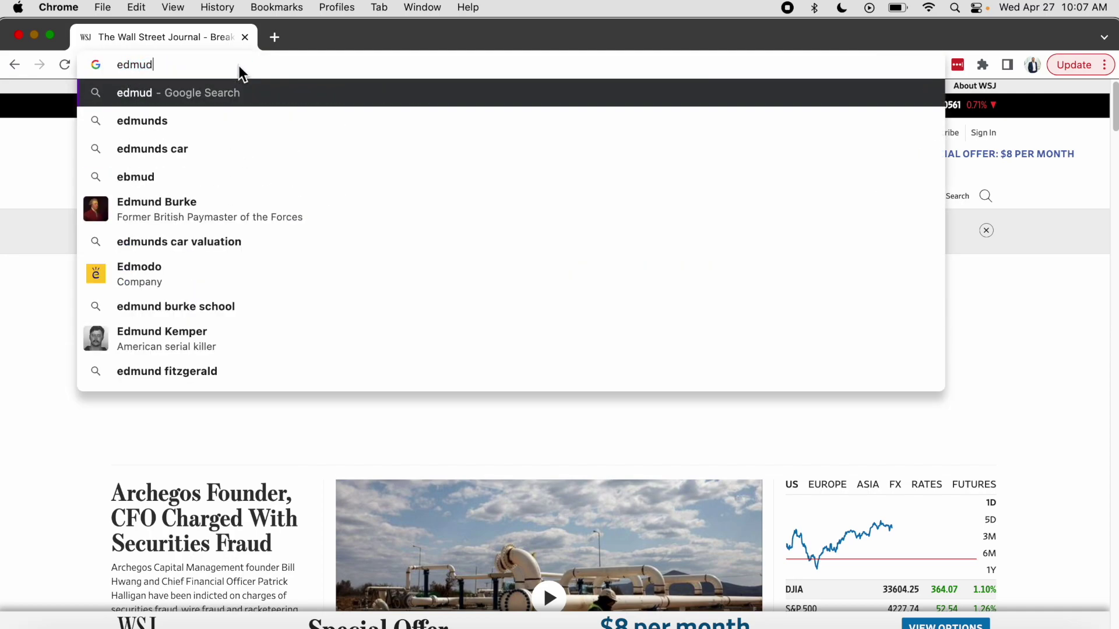
Search for 'edmunds lease calculator' and open the Edmunds Car Lease Calculator result.
{"action": "key", "text": "BackSpace"}
{"action": "type", "text": "nd"}
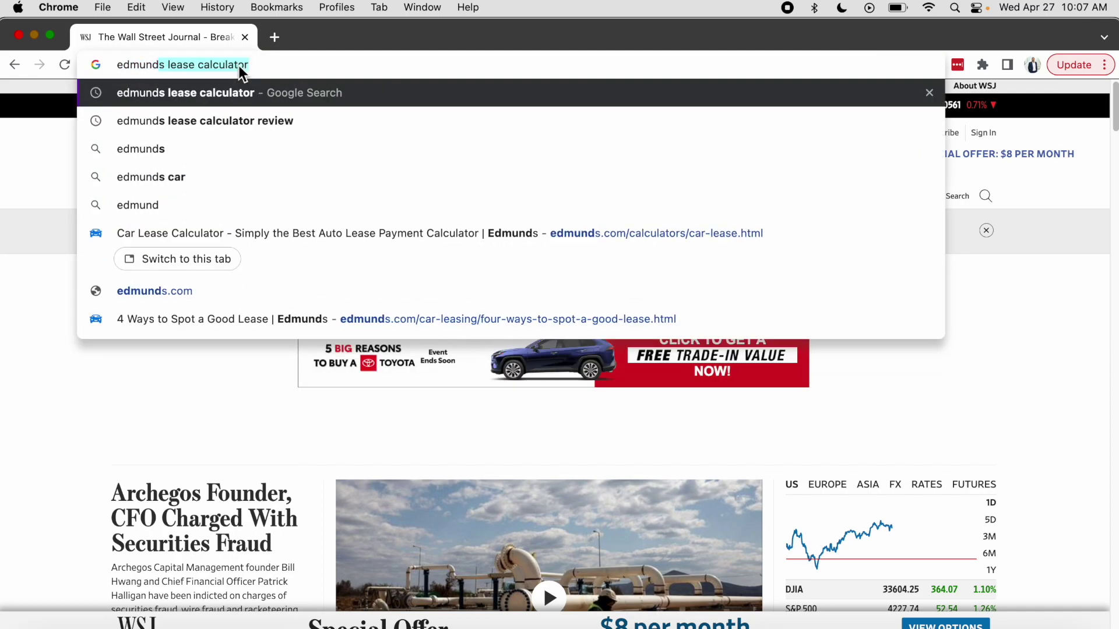
{"action": "key", "text": "Return"}
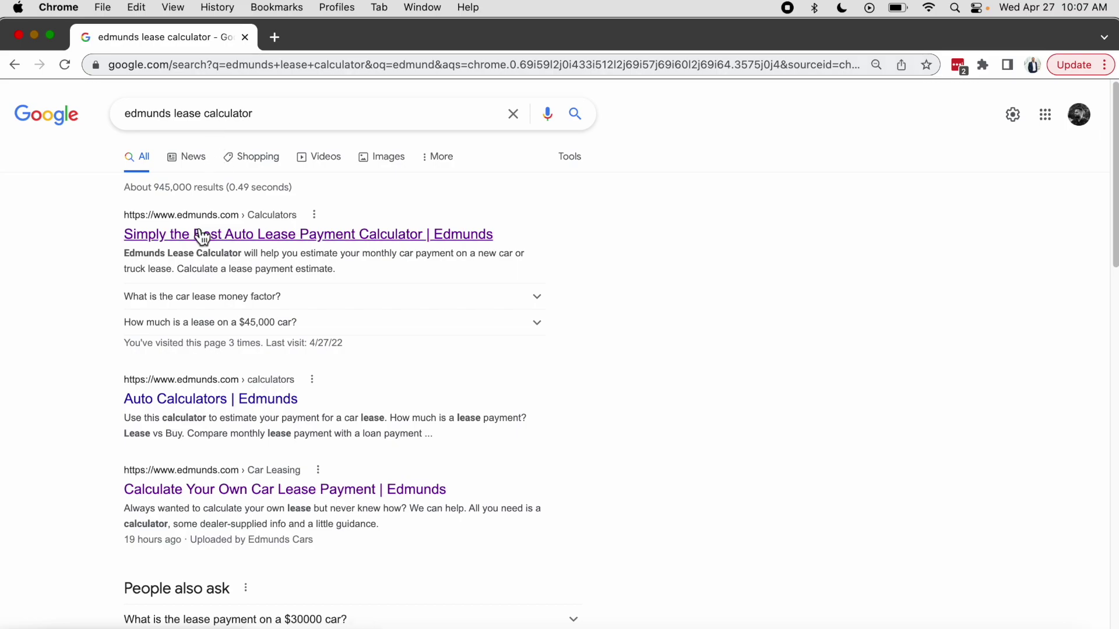
{"action": "left_click", "coordinate": [199, 240]}
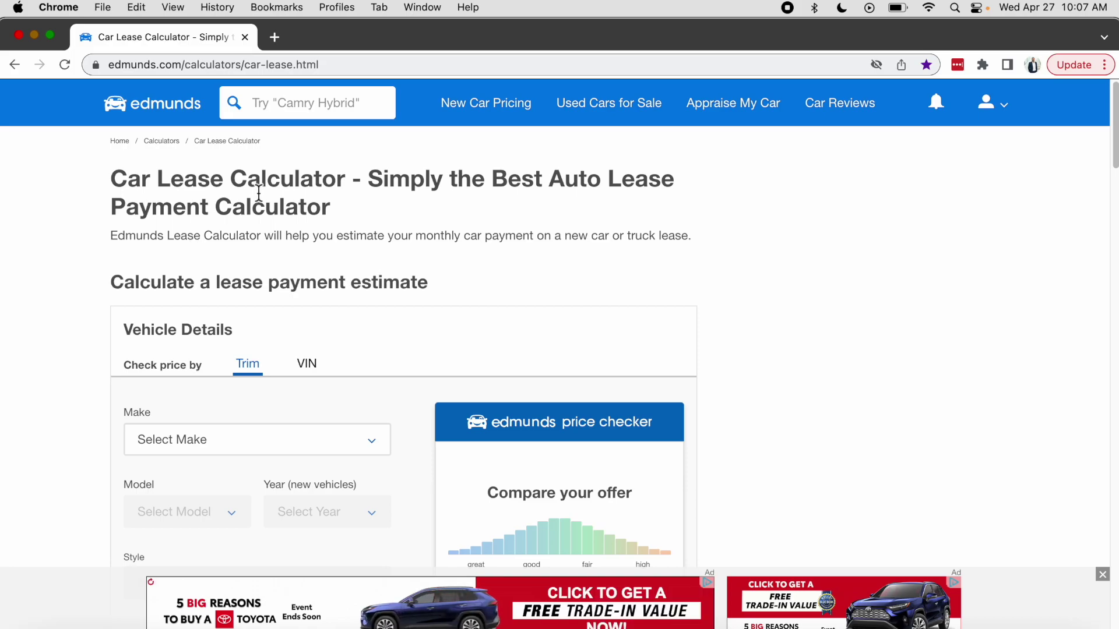
{"action": "left_click_drag", "start_coordinate": [370, 179], "coordinate": [564, 205]}
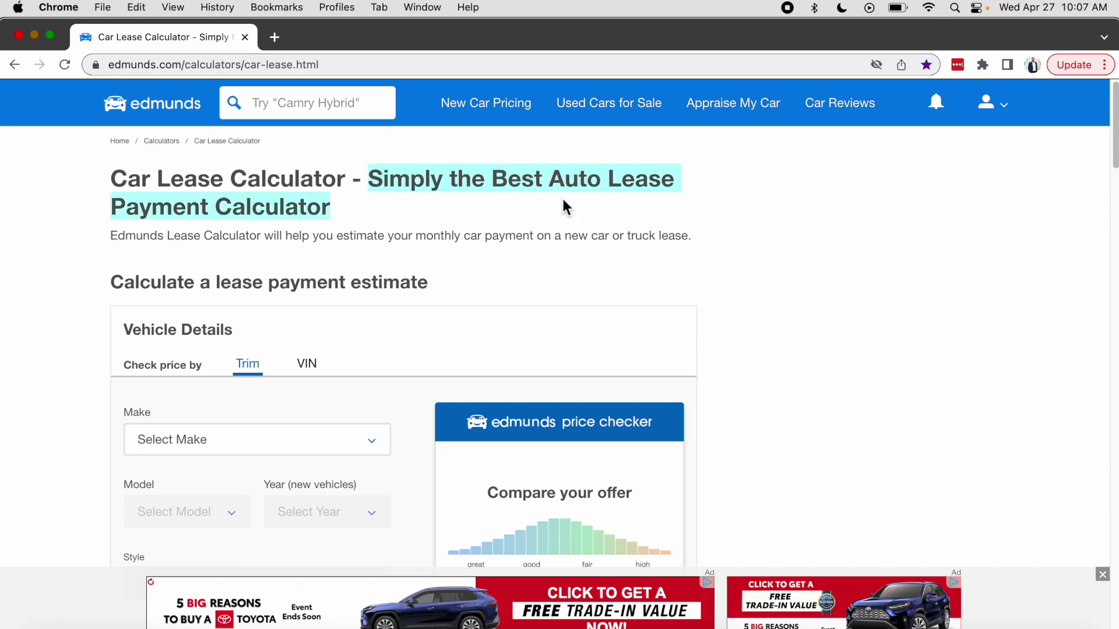
{"action": "left_click", "coordinate": [78, 242]}
{"action": "scroll", "coordinate": [79, 241], "scroll_direction": "down", "scroll_amount": 1}
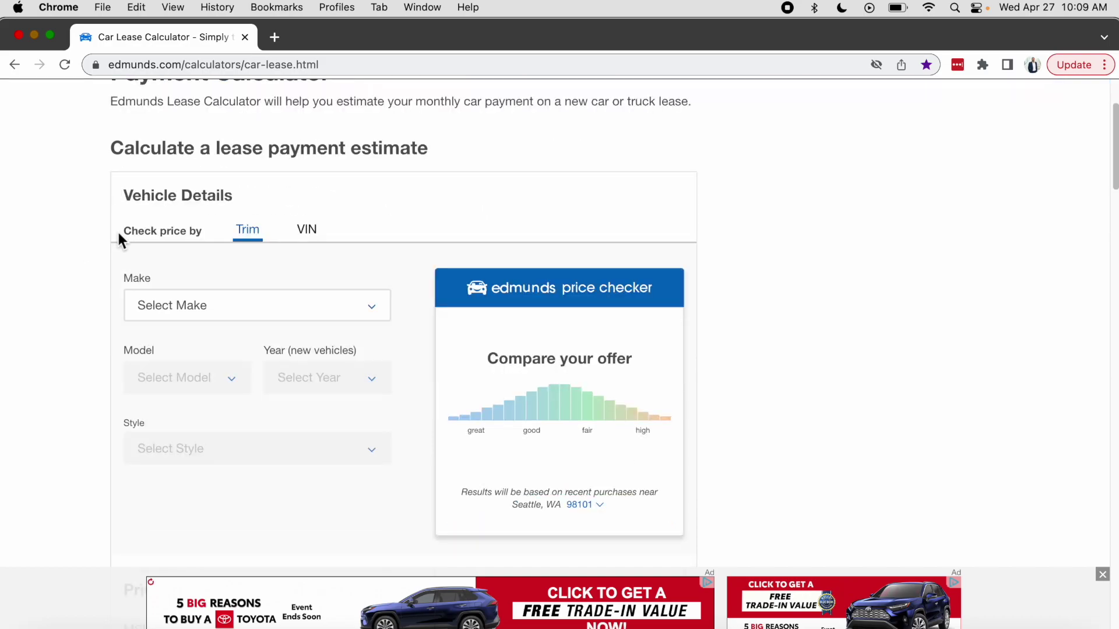
{"action": "left_click_drag", "start_coordinate": [118, 233], "coordinate": [320, 232]}
{"action": "left_click", "coordinate": [251, 233]}
{"action": "scroll", "coordinate": [228, 274], "scroll_direction": "down", "scroll_amount": 6}
{"action": "left_click_drag", "start_coordinate": [122, 224], "coordinate": [256, 226]}
{"action": "left_click", "coordinate": [130, 265]}
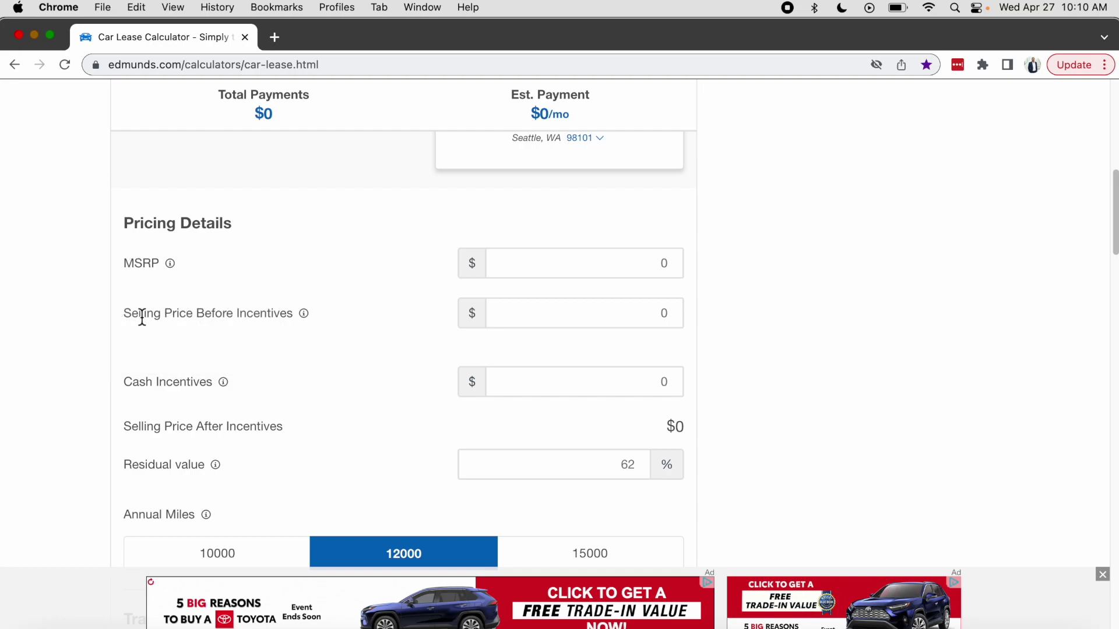
{"action": "left_click_drag", "start_coordinate": [148, 317], "coordinate": [280, 315]}
{"action": "left_click_drag", "start_coordinate": [127, 383], "coordinate": [213, 383]}
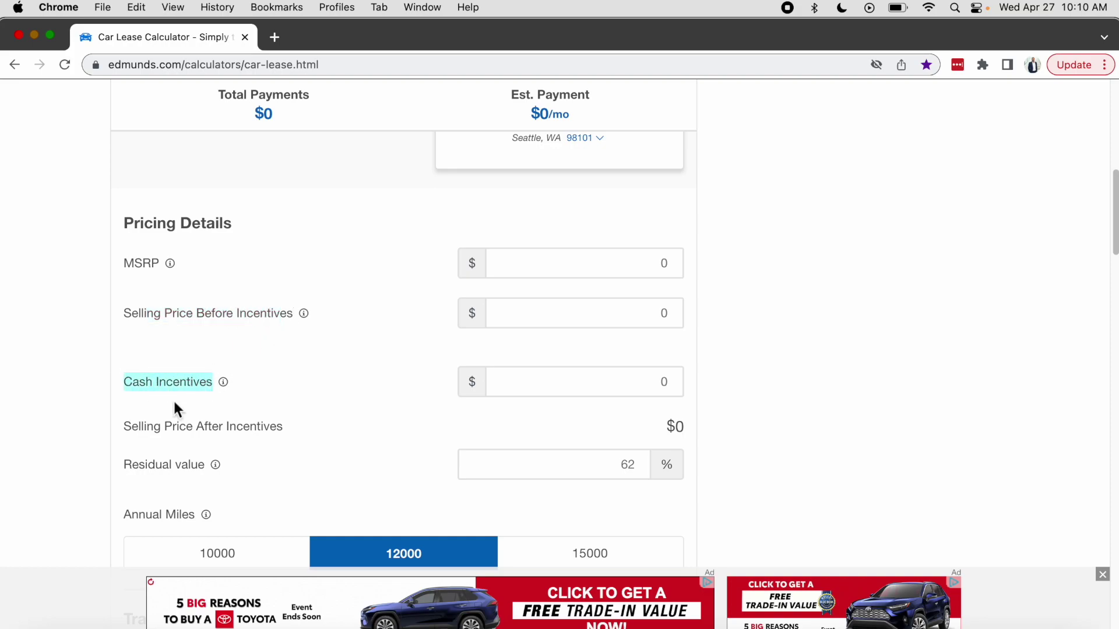
{"action": "left_click_drag", "start_coordinate": [128, 424], "coordinate": [280, 422]}
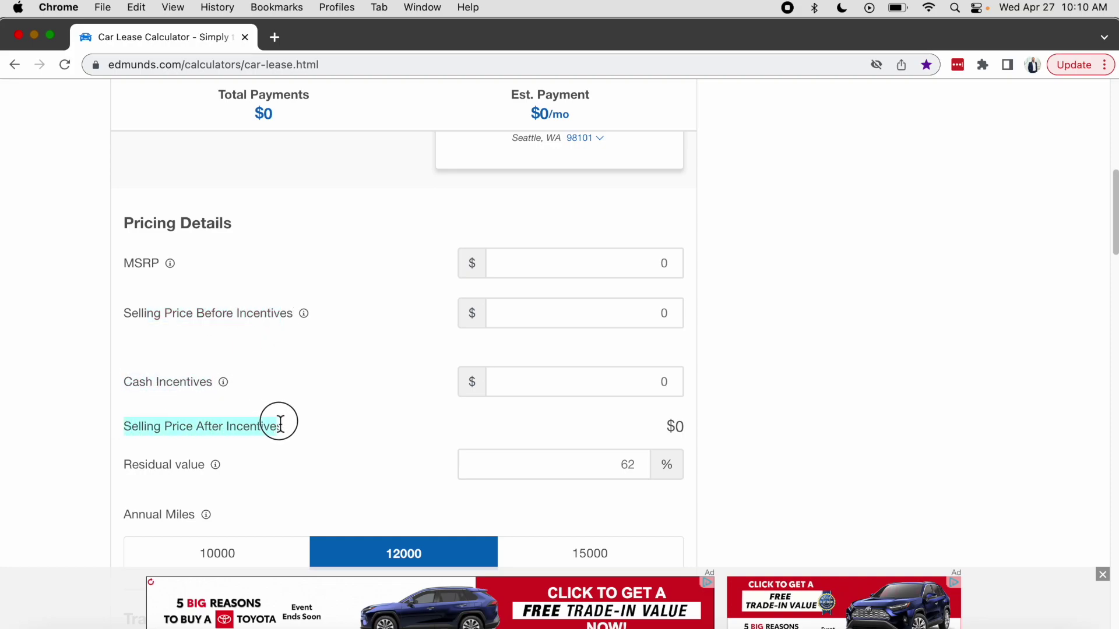
{"action": "left_click", "coordinate": [127, 463]}
{"action": "left_click_drag", "start_coordinate": [127, 464], "coordinate": [215, 466]}
{"action": "left_click_drag", "start_coordinate": [125, 514], "coordinate": [194, 515]}
{"action": "scroll", "coordinate": [303, 460], "scroll_direction": "down", "scroll_amount": 3}
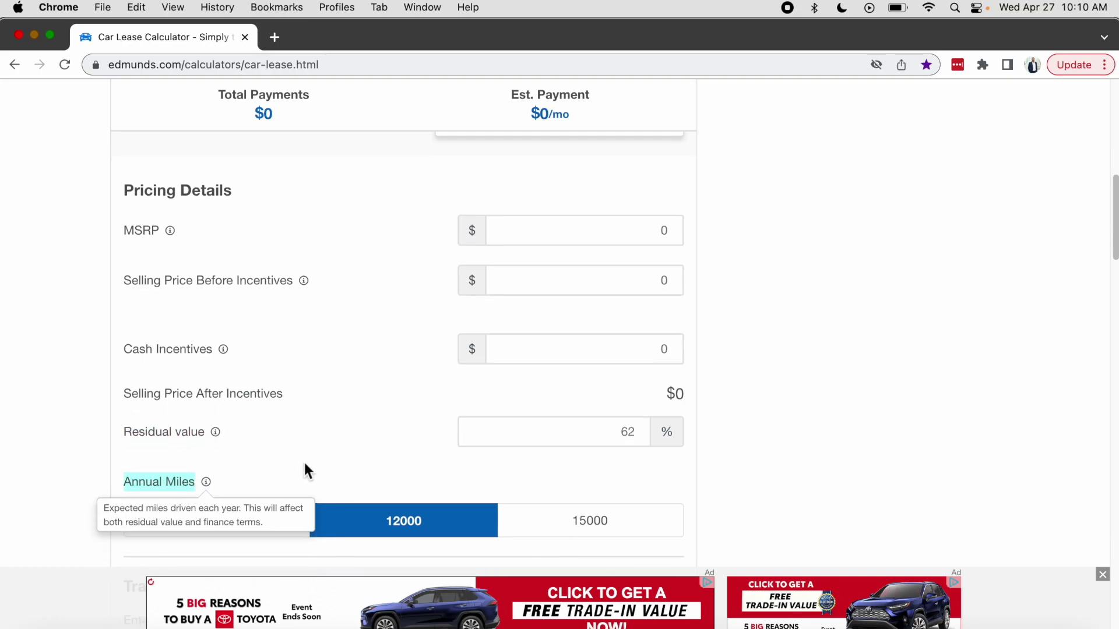
{"action": "scroll", "coordinate": [306, 461], "scroll_direction": "down", "scroll_amount": 5}
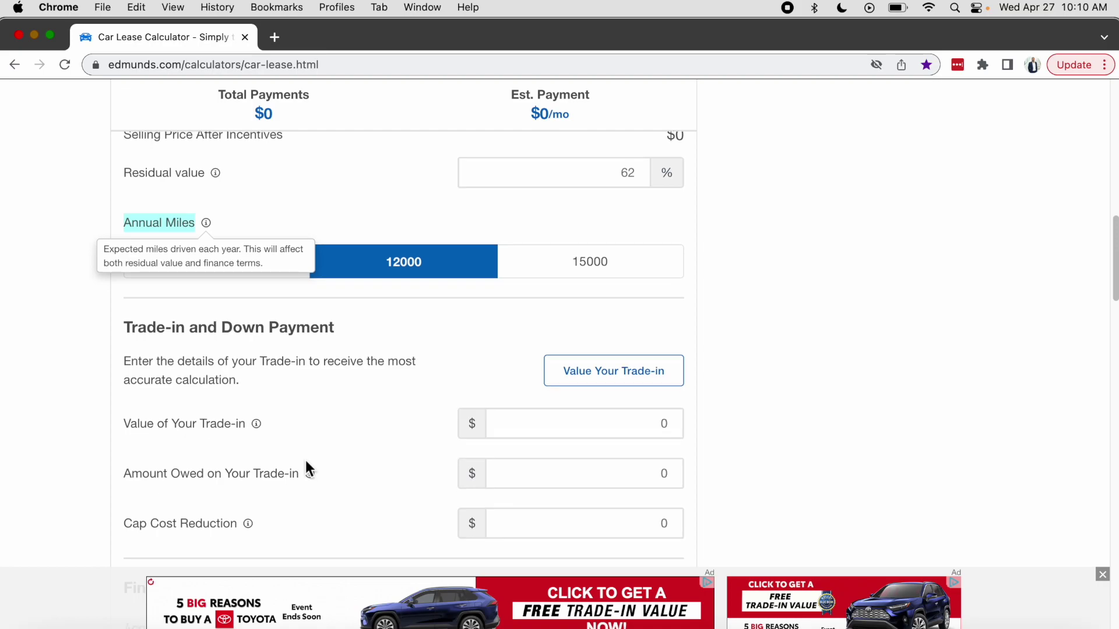
{"action": "left_click_drag", "start_coordinate": [120, 262], "coordinate": [336, 266]}
{"action": "left_click", "coordinate": [117, 342]}
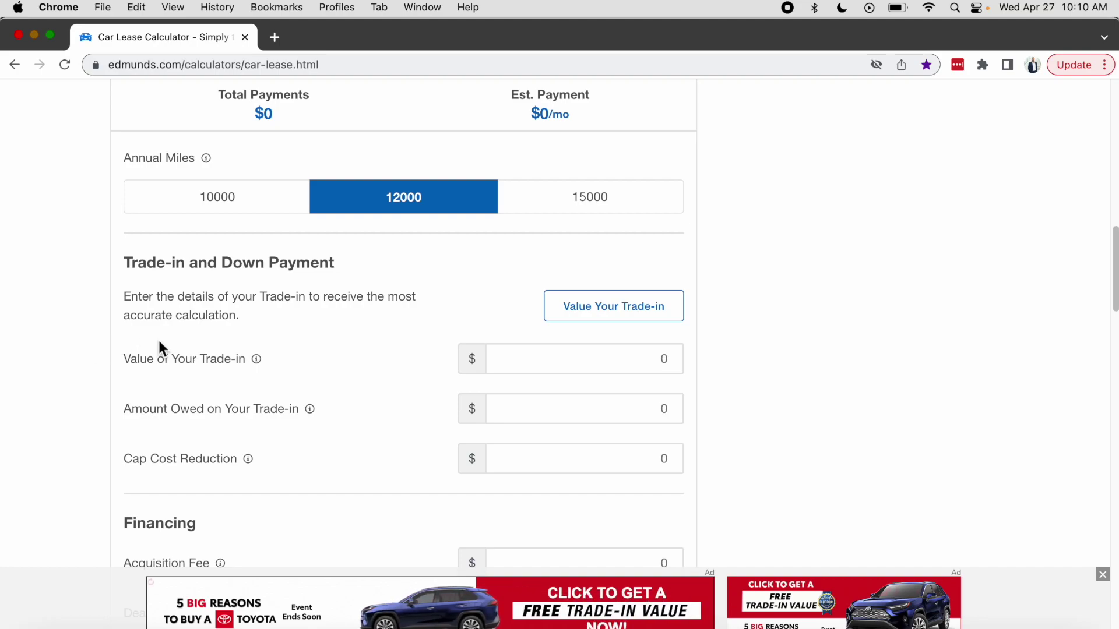
{"action": "left_click_drag", "start_coordinate": [133, 460], "coordinate": [260, 475]}
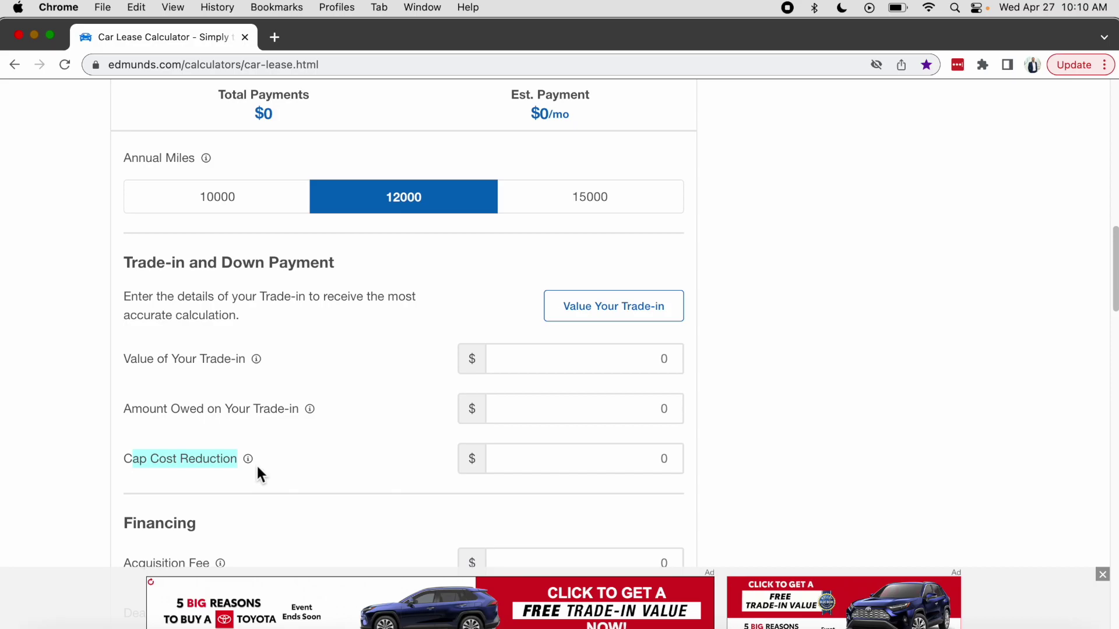
{"action": "scroll", "coordinate": [261, 475], "scroll_direction": "down", "scroll_amount": 4}
Highlight the Acquisition Fee and neighbouring fee labels on the empty lease form.
{"action": "left_click_drag", "start_coordinate": [124, 322], "coordinate": [210, 332]}
{"action": "left_click_drag", "start_coordinate": [120, 359], "coordinate": [205, 362]}
{"action": "left_click", "coordinate": [175, 411]}
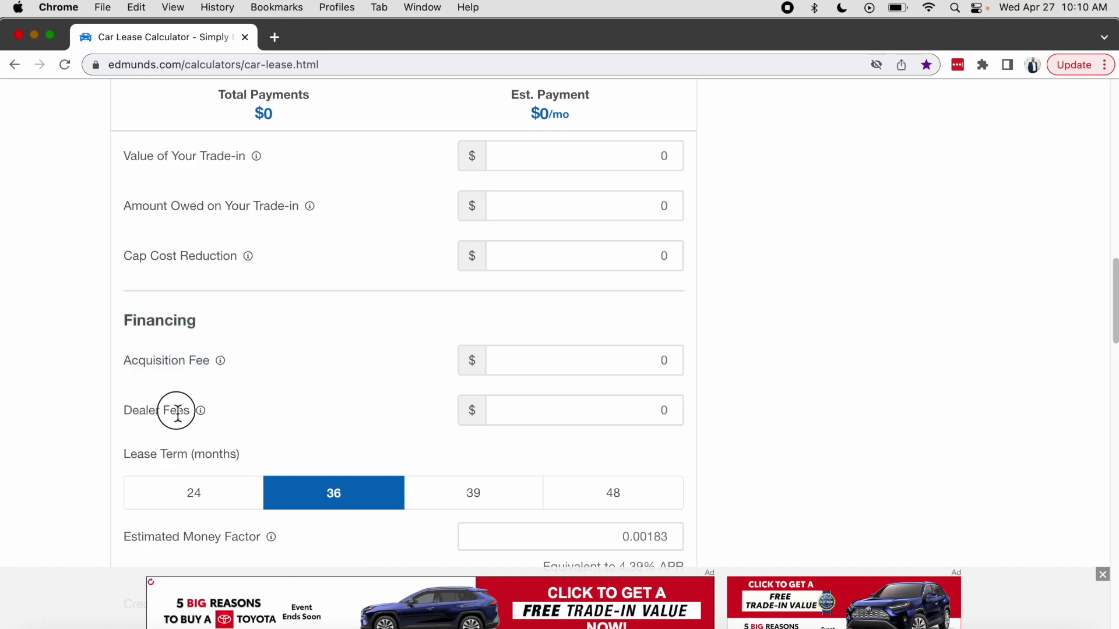
{"action": "scroll", "coordinate": [164, 449], "scroll_direction": "down", "scroll_amount": 2}
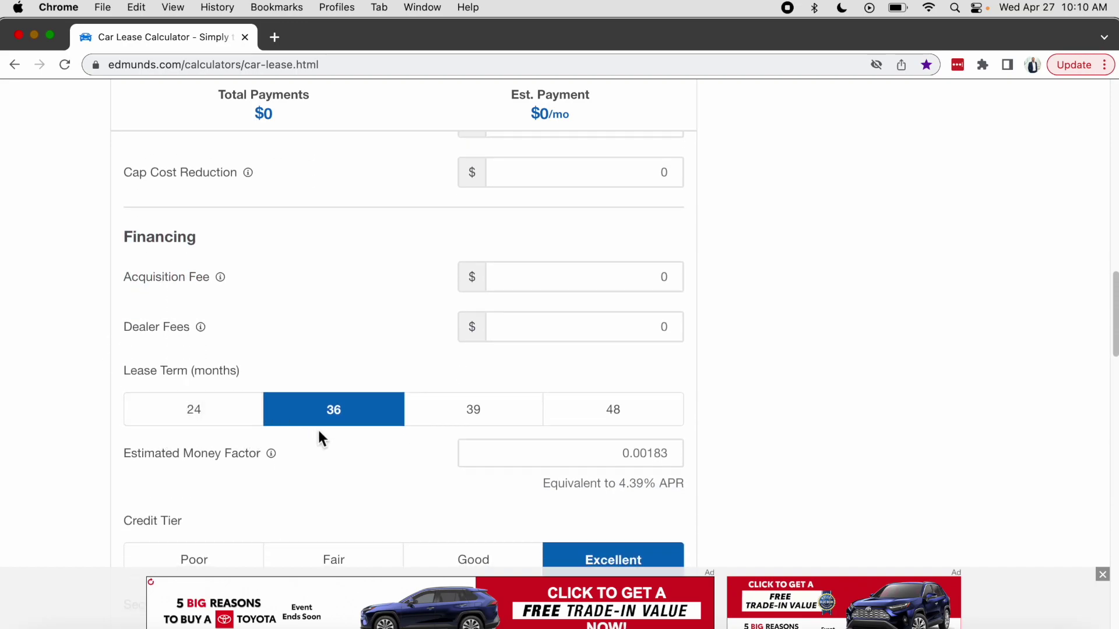
{"action": "scroll", "coordinate": [425, 452], "scroll_direction": "down", "scroll_amount": 2}
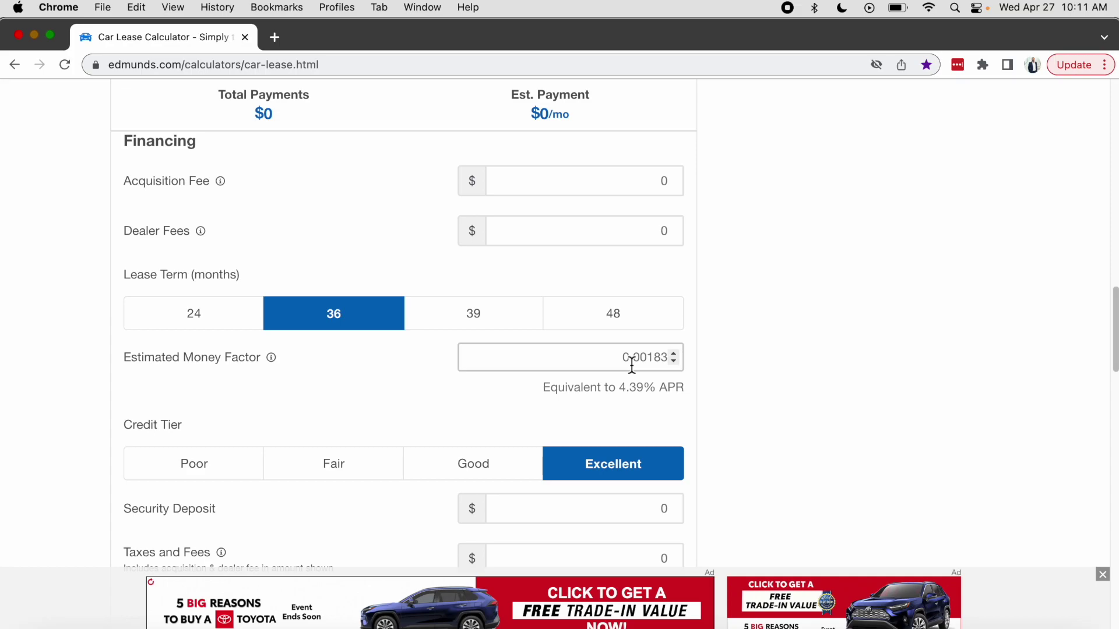
Review the money factor 0.00183 and its 4.39% APR equivalent, leaving it unchanged.
{"action": "left_click_drag", "start_coordinate": [620, 365], "coordinate": [712, 363]}
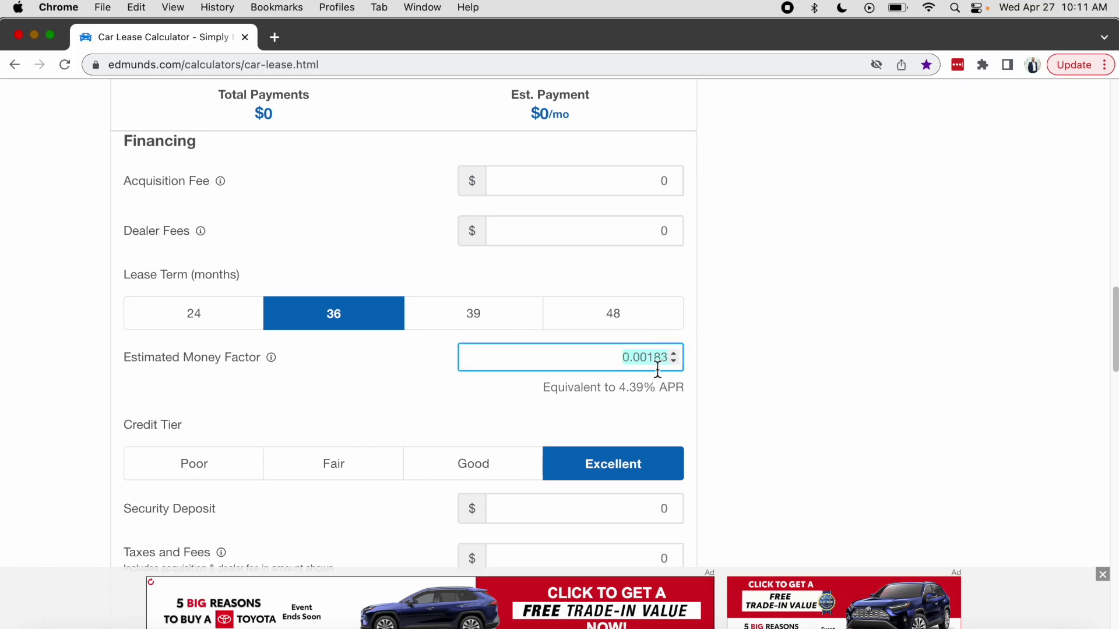
{"action": "left_click_drag", "start_coordinate": [621, 391], "coordinate": [712, 373]}
{"action": "left_click", "coordinate": [711, 374]}
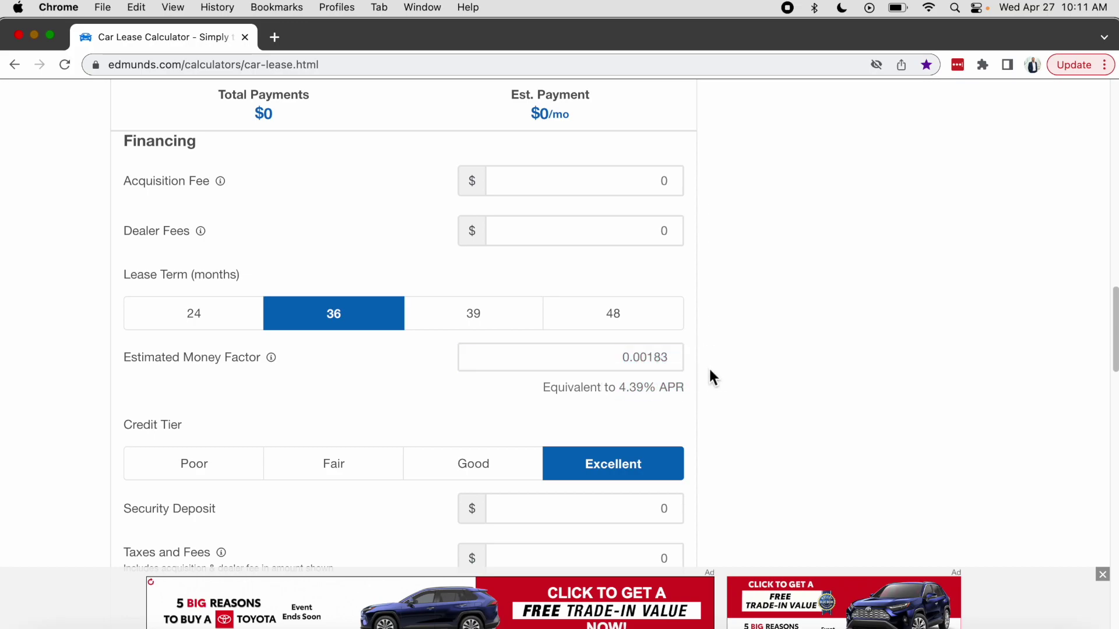
{"action": "left_click_drag", "start_coordinate": [622, 394], "coordinate": [684, 392]}
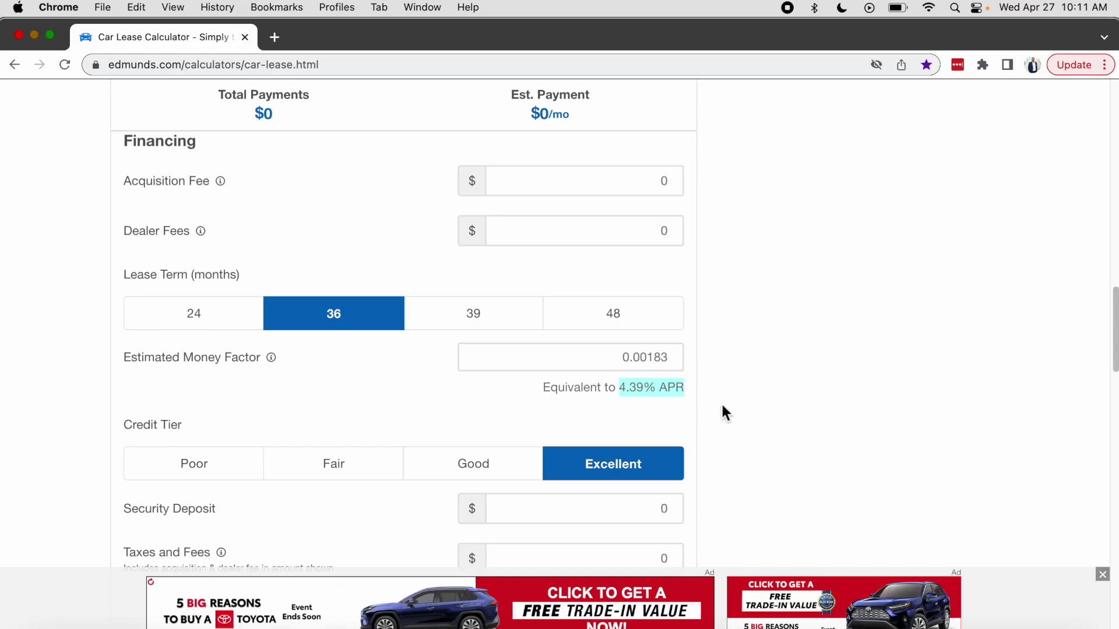
{"action": "left_click", "coordinate": [724, 411]}
{"action": "scroll", "coordinate": [724, 412], "scroll_direction": "down", "scroll_amount": 3}
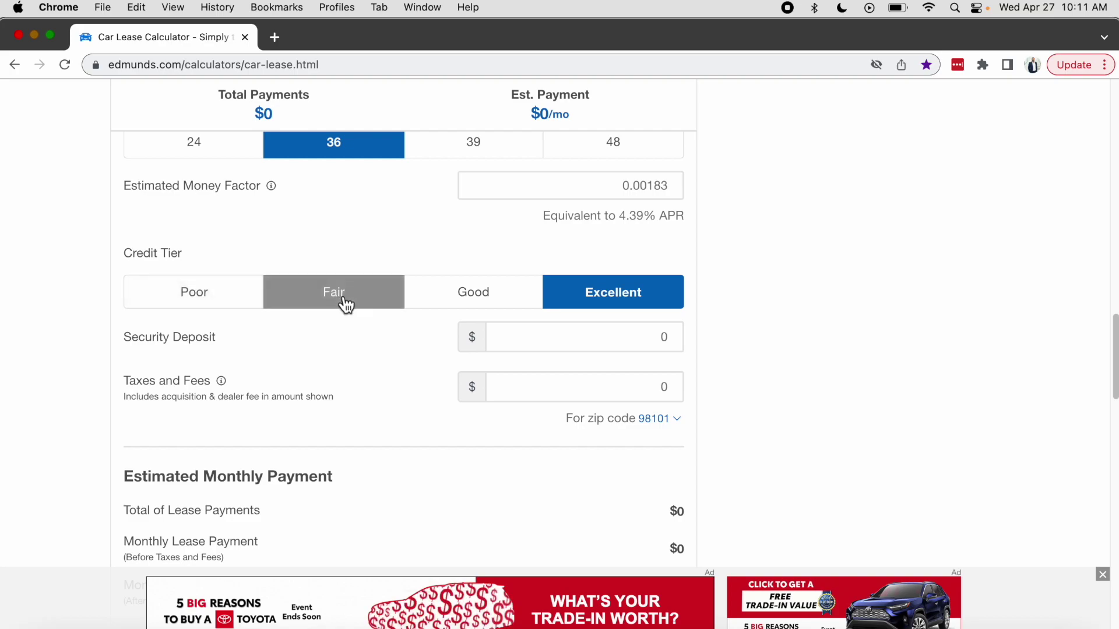
{"action": "left_click_drag", "start_coordinate": [124, 337], "coordinate": [215, 349]}
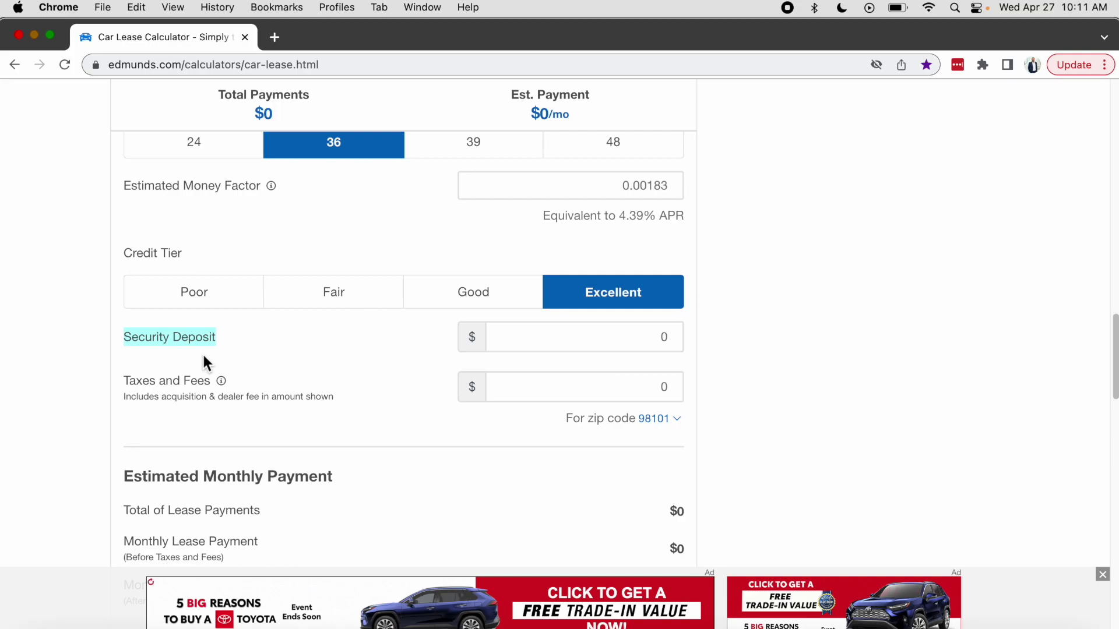
{"action": "left_click", "coordinate": [635, 185]}
{"action": "left_click", "coordinate": [726, 201]}
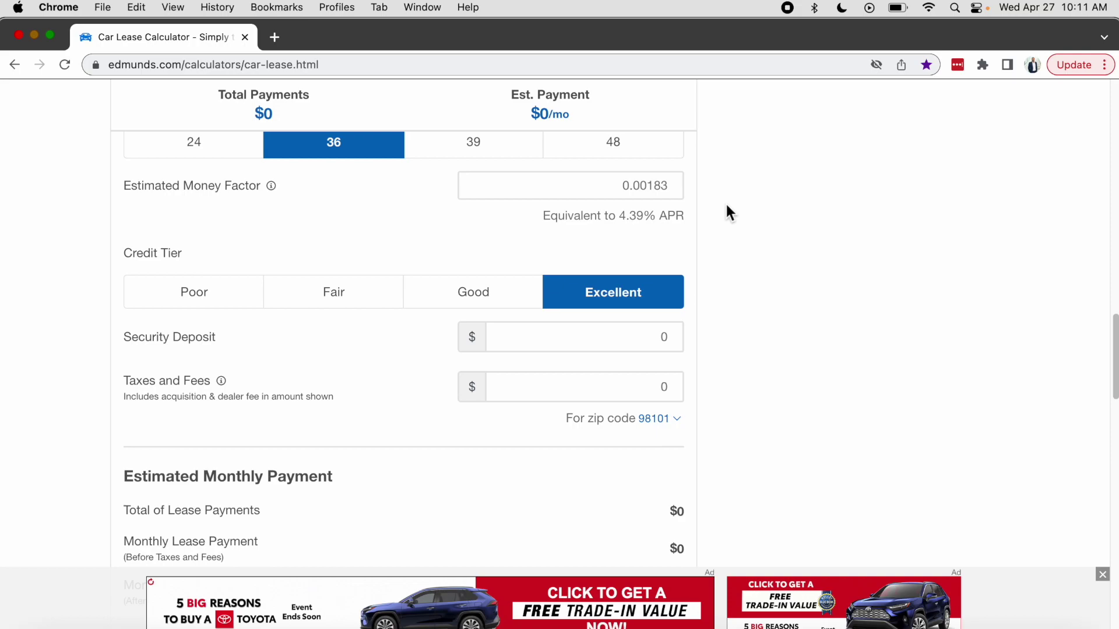
Highlight Taxes and Fees and the $0 total lease payment and monthly payment rows.
{"action": "left_click_drag", "start_coordinate": [130, 382], "coordinate": [321, 388]}
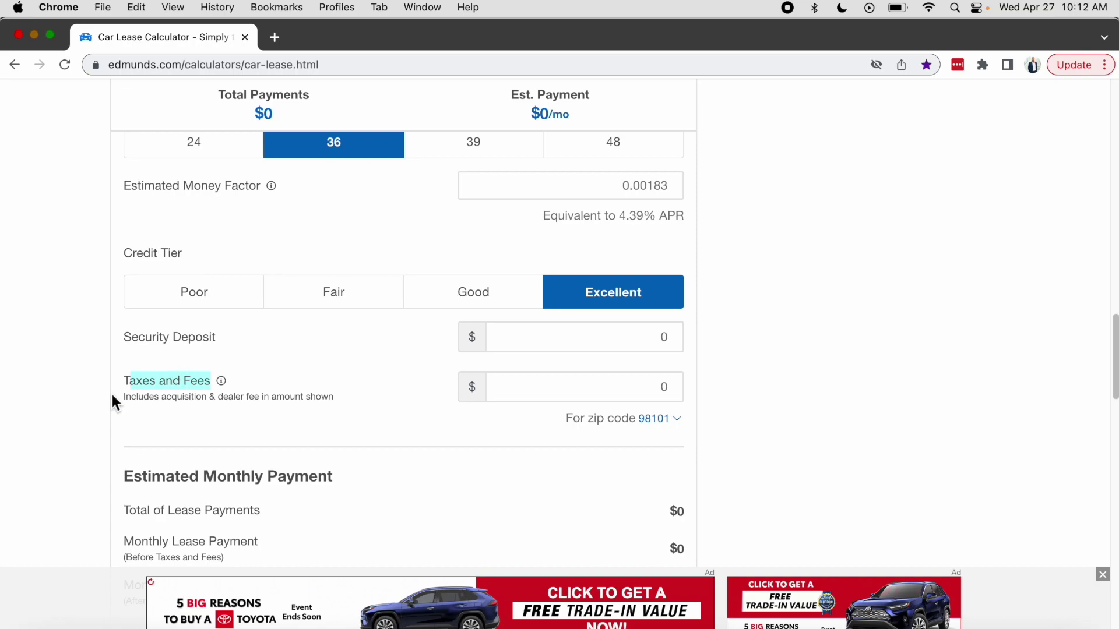
{"action": "scroll", "coordinate": [137, 398], "scroll_direction": "down", "scroll_amount": 3}
{"action": "scroll", "coordinate": [138, 399], "scroll_direction": "down", "scroll_amount": 5}
{"action": "left_click_drag", "start_coordinate": [124, 247], "coordinate": [368, 260]}
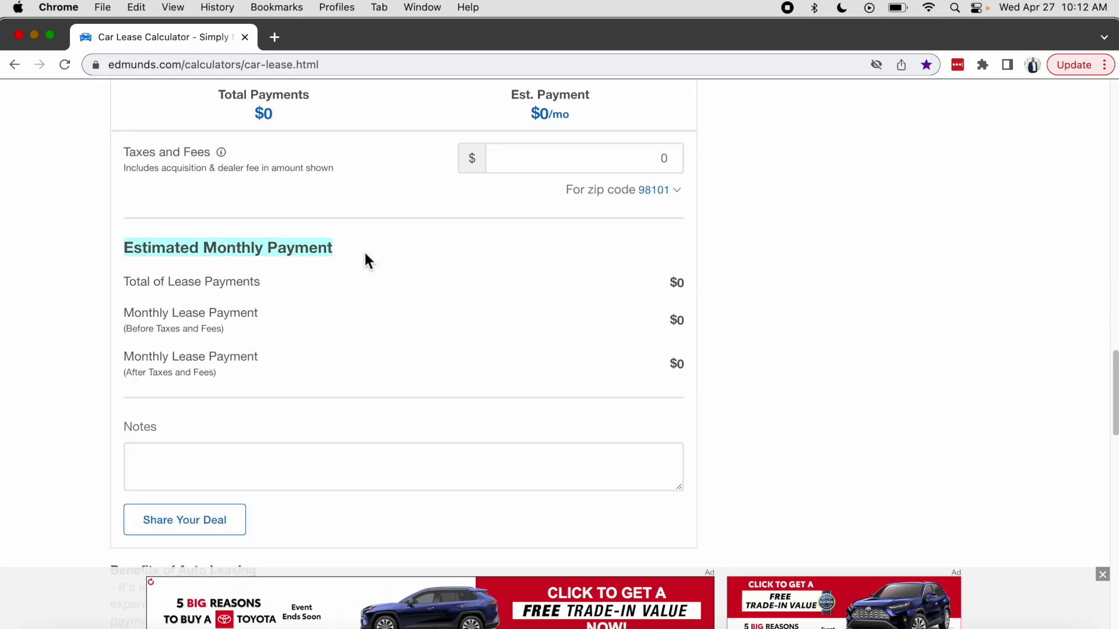
{"action": "left_click_drag", "start_coordinate": [126, 284], "coordinate": [289, 293]}
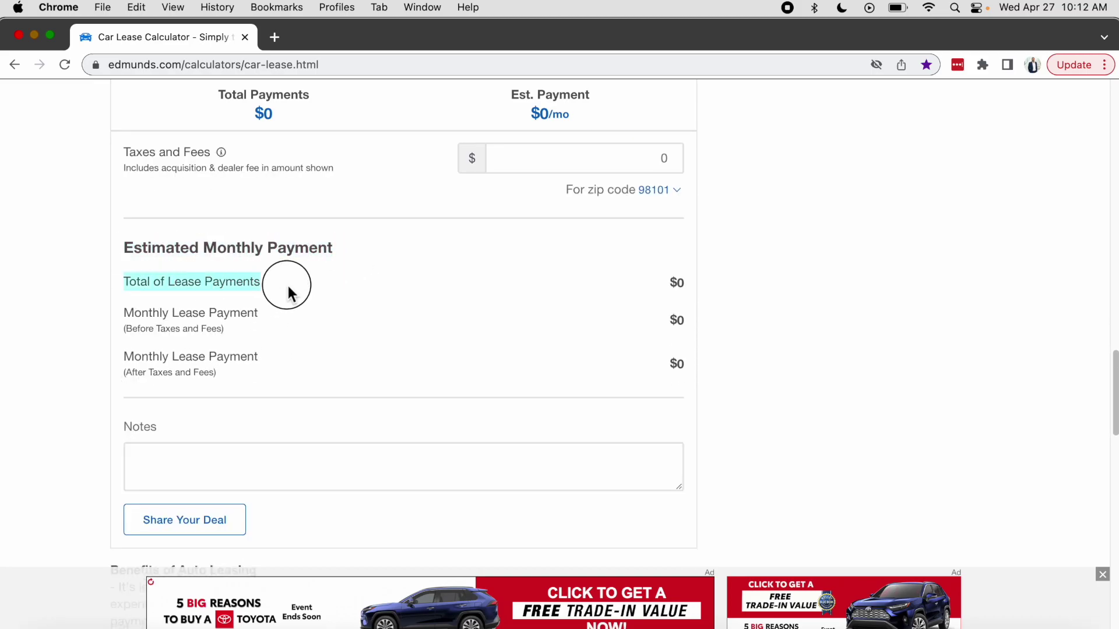
{"action": "left_click_drag", "start_coordinate": [134, 315], "coordinate": [297, 320]}
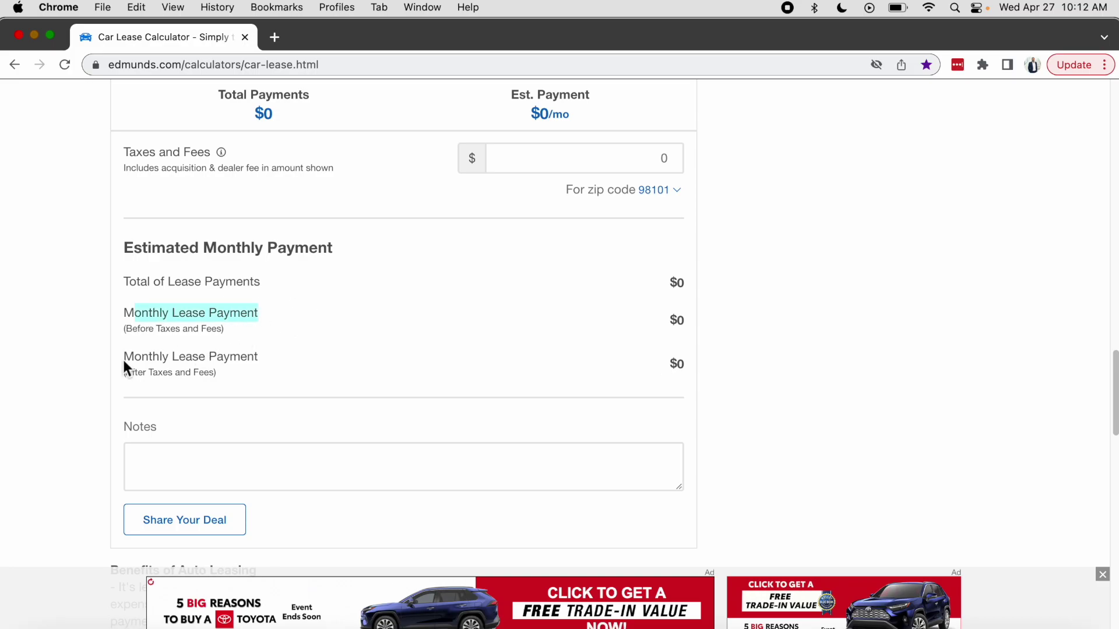
{"action": "left_click_drag", "start_coordinate": [124, 361], "coordinate": [294, 364]}
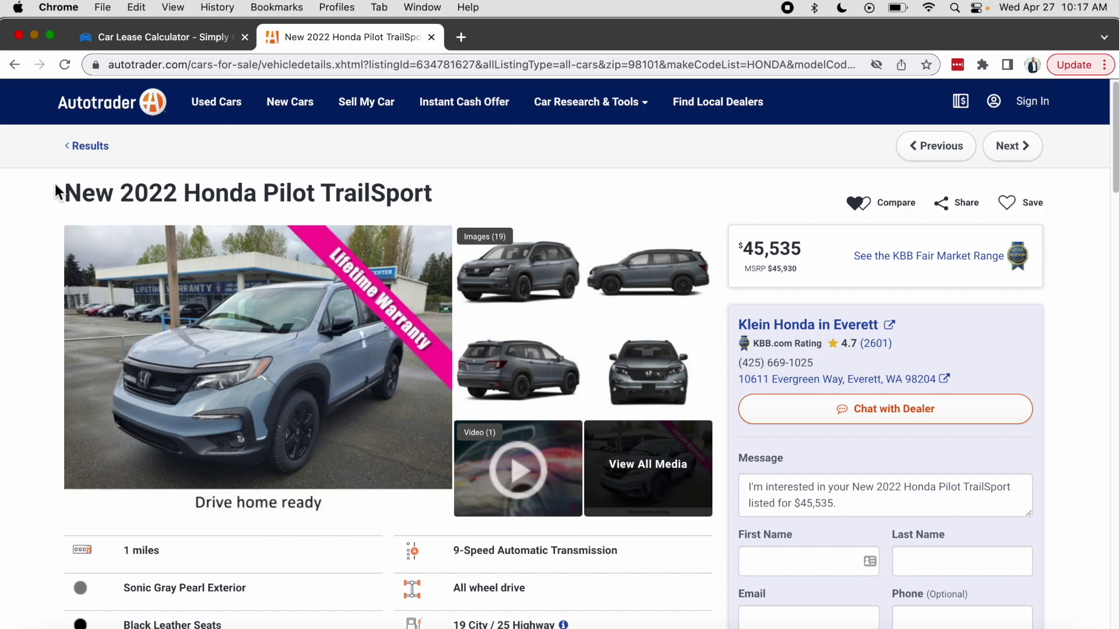
Select the Honda Pilot TrailSport's VIN in Seller Comments and return to the lease calculator.
{"action": "left_click_drag", "start_coordinate": [58, 191], "coordinate": [446, 211]}
{"action": "left_click", "coordinate": [32, 405]}
{"action": "scroll", "coordinate": [32, 405], "scroll_direction": "down", "scroll_amount": 5}
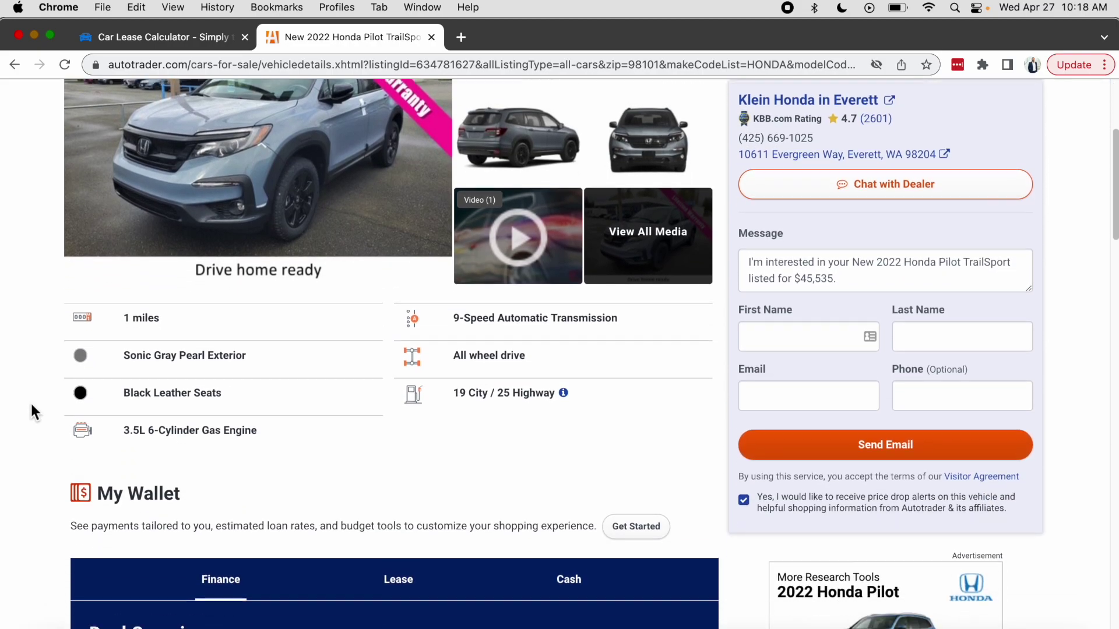
{"action": "scroll", "coordinate": [31, 405], "scroll_direction": "down", "scroll_amount": 10}
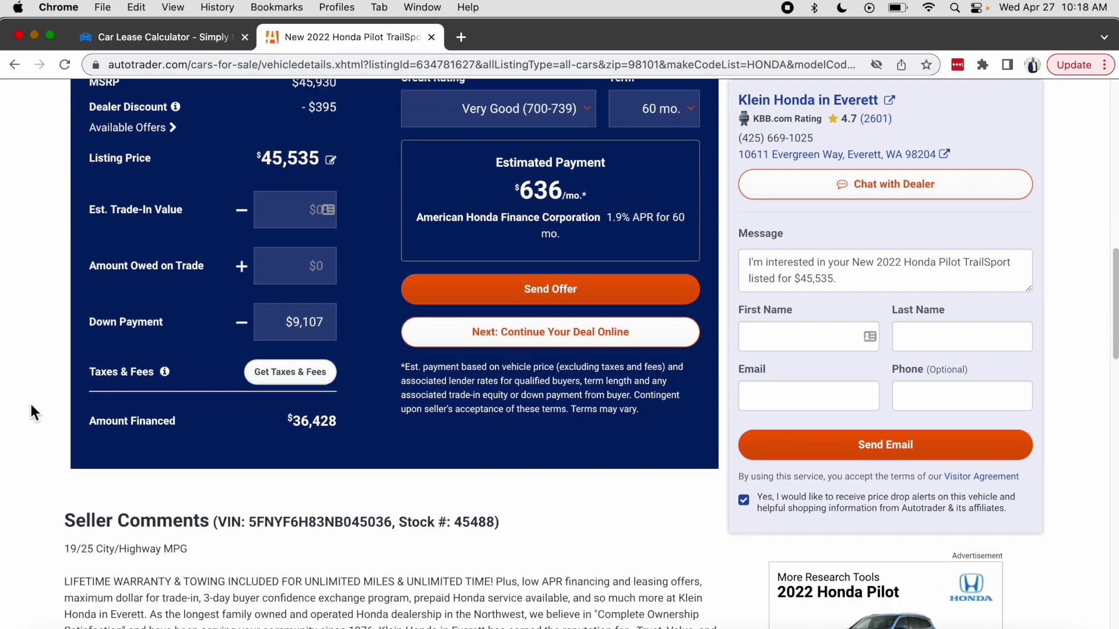
{"action": "scroll", "coordinate": [30, 412], "scroll_direction": "down", "scroll_amount": 2}
{"action": "left_click_drag", "start_coordinate": [219, 406], "coordinate": [389, 406]}
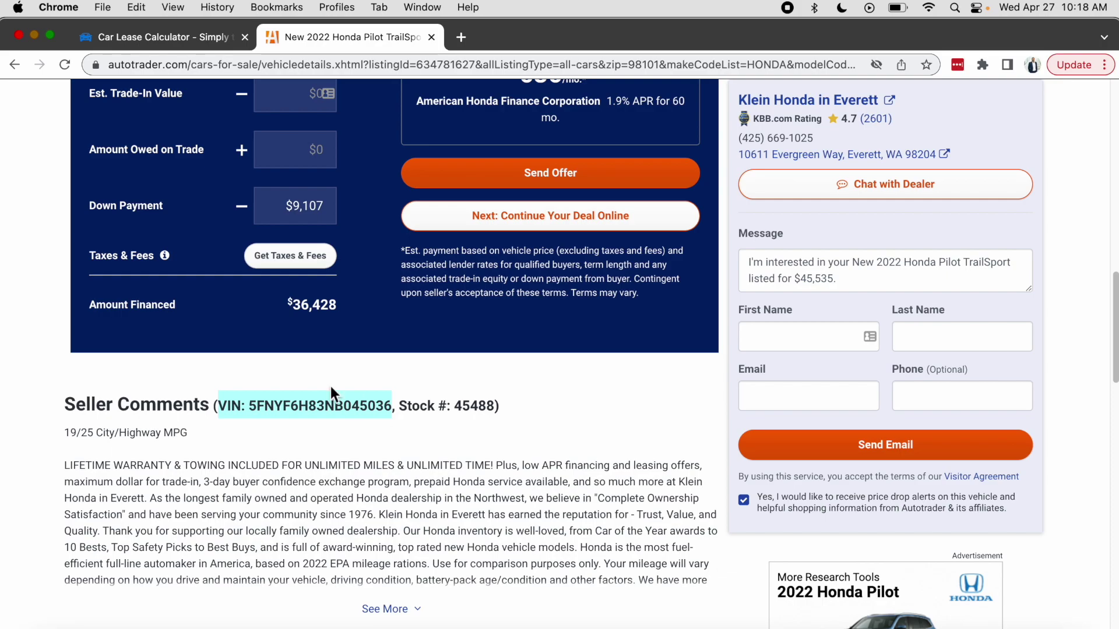
{"action": "left_click", "coordinate": [208, 41]}
Paste the listing's VIN into the VIN lookup, decoding a 2022 Honda Pilot TrailSport 4dr SUV AWD.
{"action": "left_click_drag", "start_coordinate": [125, 312], "coordinate": [225, 309]}
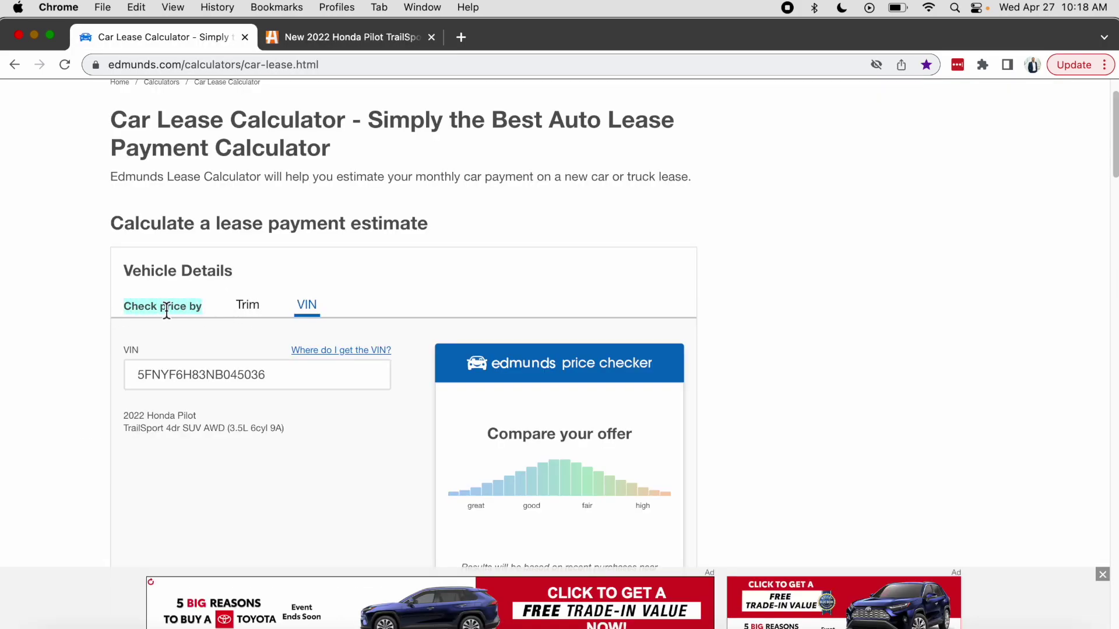
{"action": "left_click", "coordinate": [246, 308]}
{"action": "left_click", "coordinate": [309, 308]}
{"action": "left_click", "coordinate": [238, 371]}
{"action": "type", "text": "5FNYF6H83NB041036"}
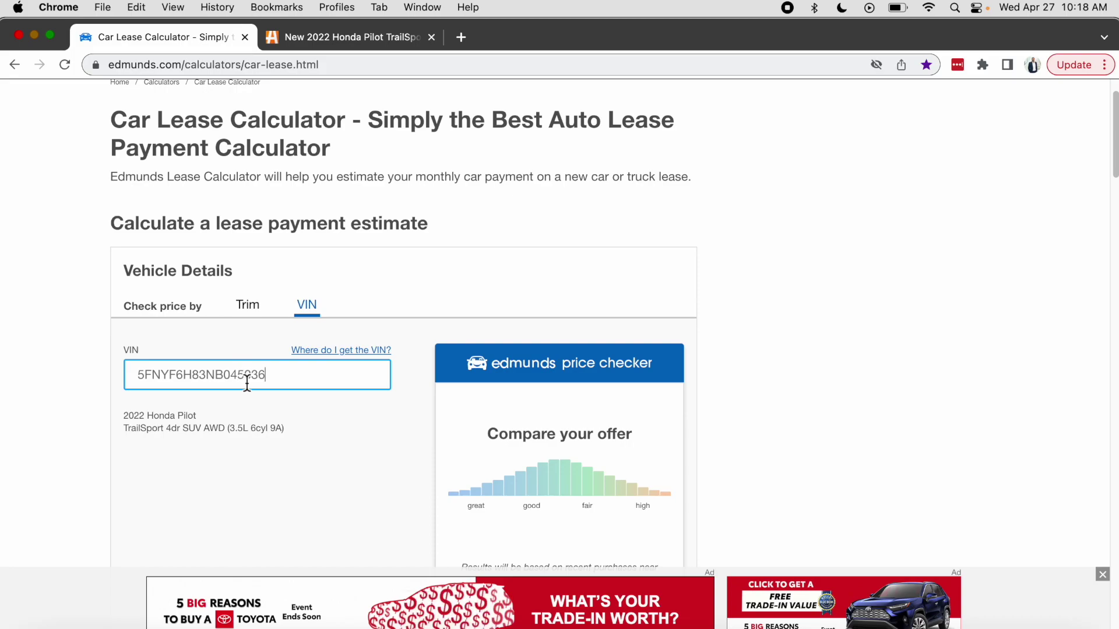
{"action": "left_click_drag", "start_coordinate": [130, 415], "coordinate": [197, 416]}
{"action": "left_click_drag", "start_coordinate": [124, 430], "coordinate": [285, 437]}
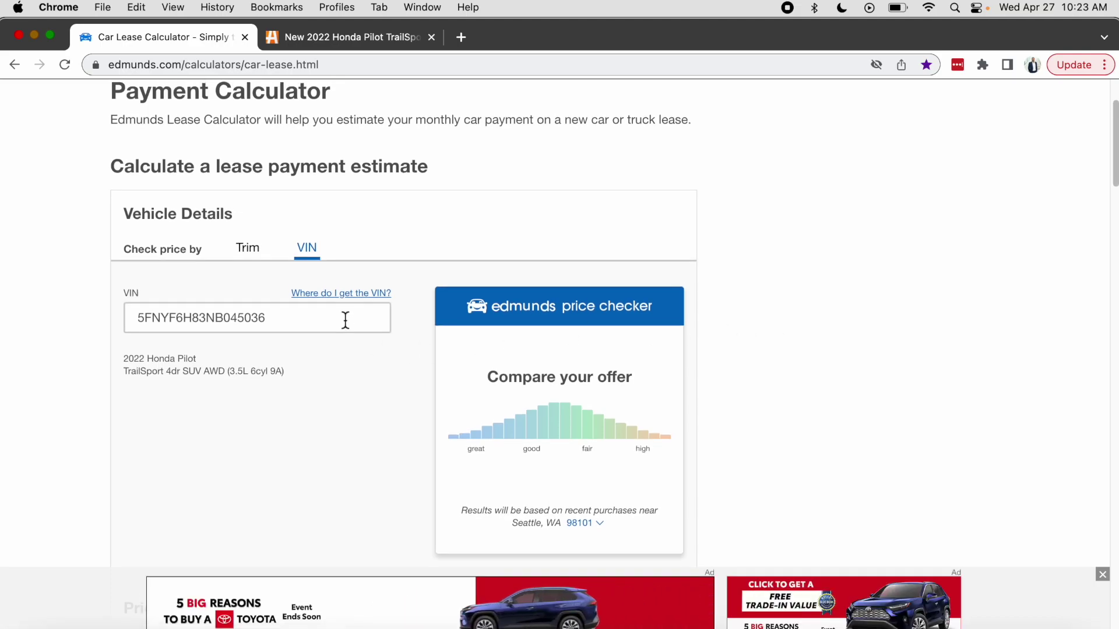
{"action": "scroll", "coordinate": [68, 365], "scroll_direction": "down", "scroll_amount": 2}
Scroll through Pricing Details and highlight the 62% residual value setting.
{"action": "scroll", "coordinate": [70, 369], "scroll_direction": "down", "scroll_amount": 5}
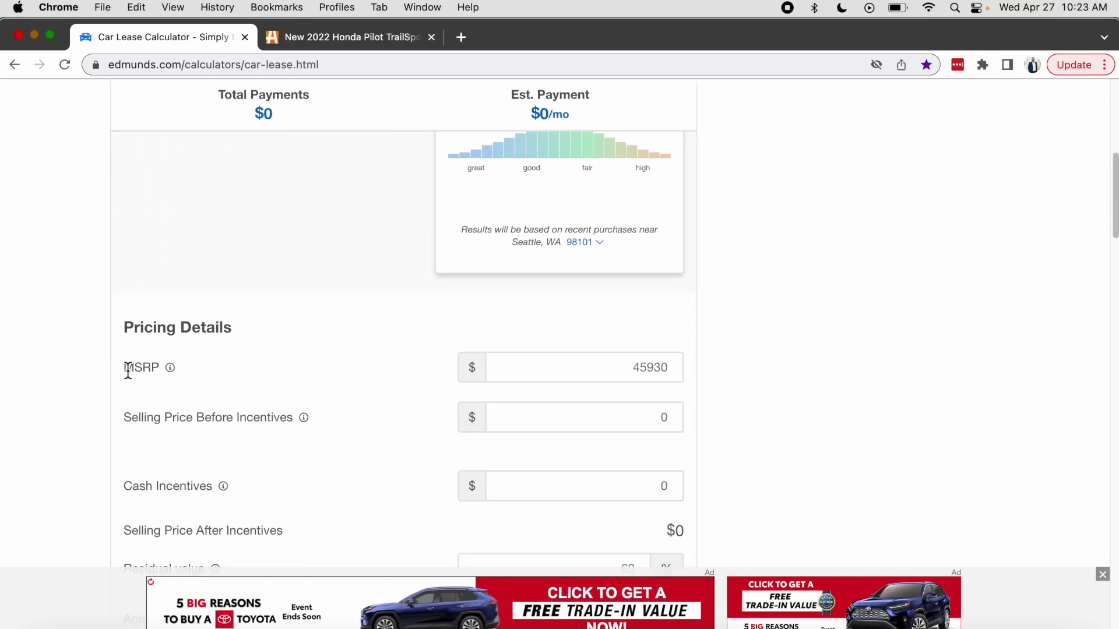
{"action": "scroll", "coordinate": [109, 379], "scroll_direction": "down", "scroll_amount": 2}
{"action": "scroll", "coordinate": [109, 374], "scroll_direction": "down", "scroll_amount": 1}
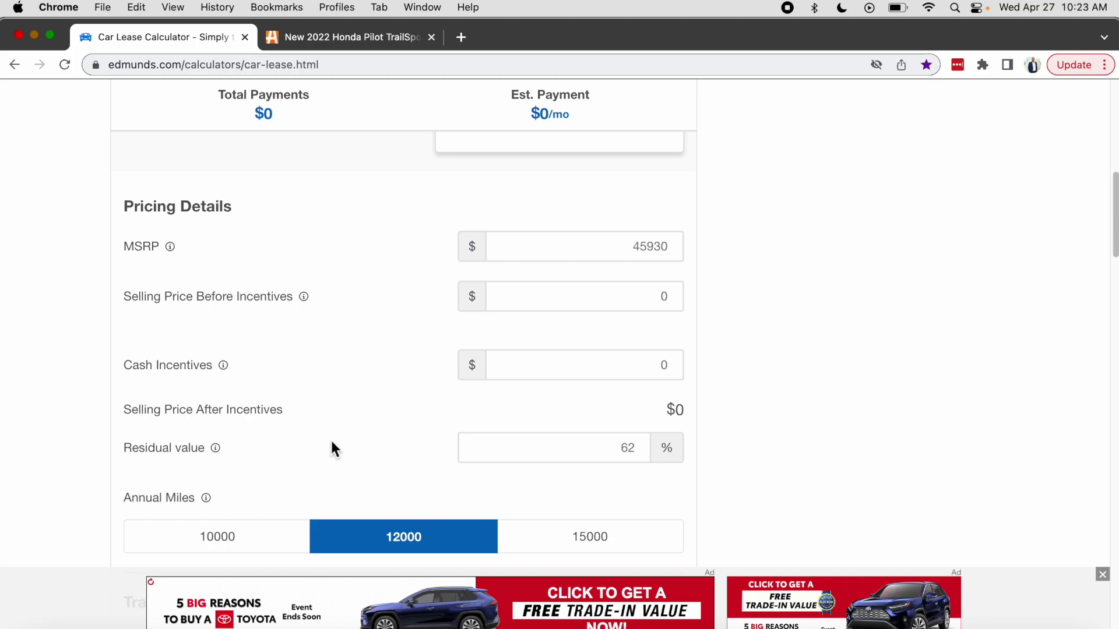
{"action": "left_click_drag", "start_coordinate": [125, 450], "coordinate": [218, 452]}
{"action": "left_click", "coordinate": [233, 447]}
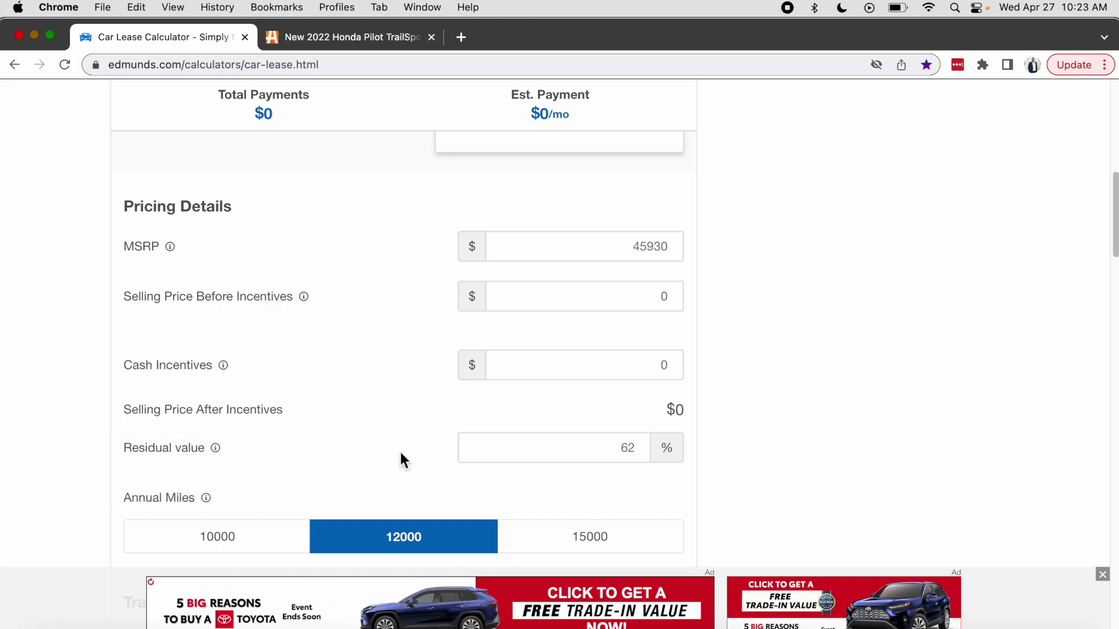
{"action": "left_click_drag", "start_coordinate": [595, 450], "coordinate": [659, 453]}
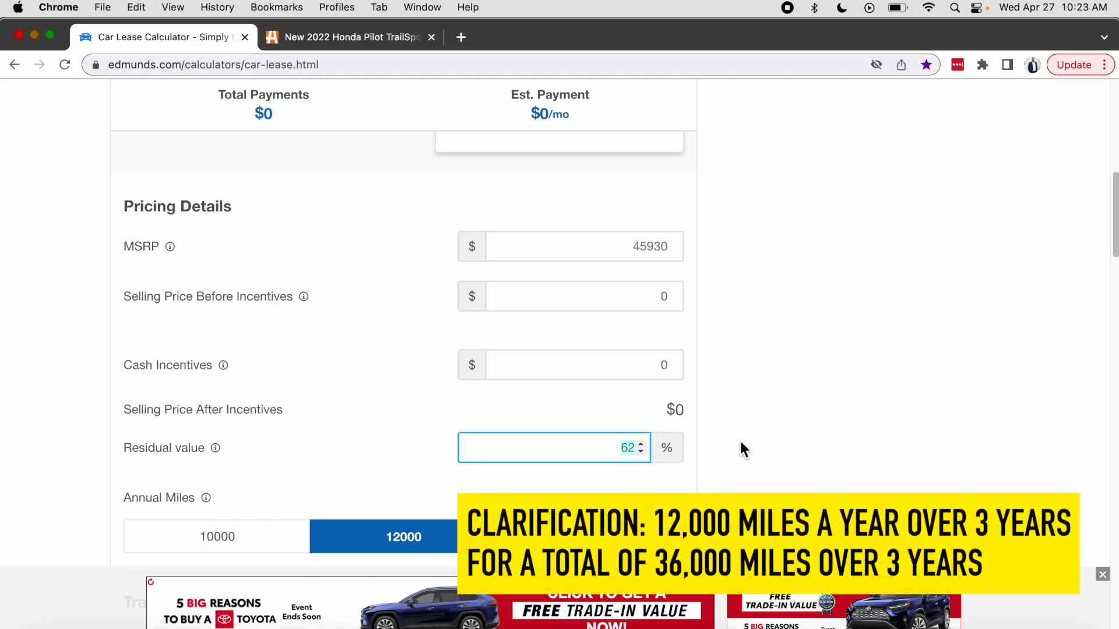
Scroll back to confirm the TrailSport trim, then switch to the Autotrader listing.
{"action": "scroll", "coordinate": [739, 438], "scroll_direction": "down", "scroll_amount": 5}
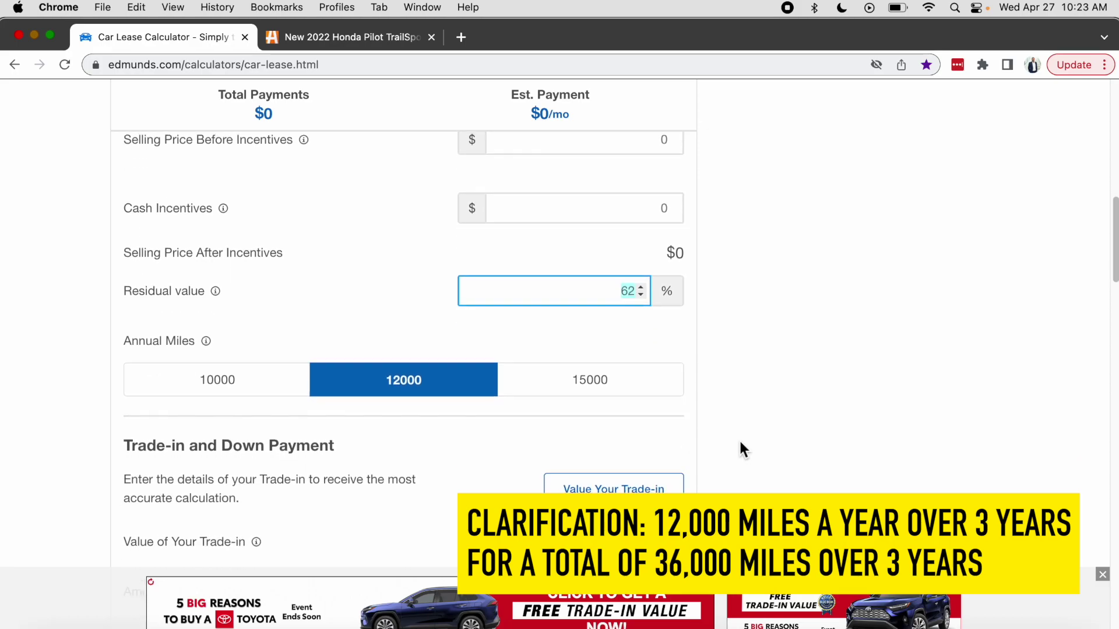
{"action": "scroll", "coordinate": [740, 443], "scroll_direction": "down", "scroll_amount": 1}
{"action": "scroll", "coordinate": [740, 443], "scroll_direction": "up", "scroll_amount": 2}
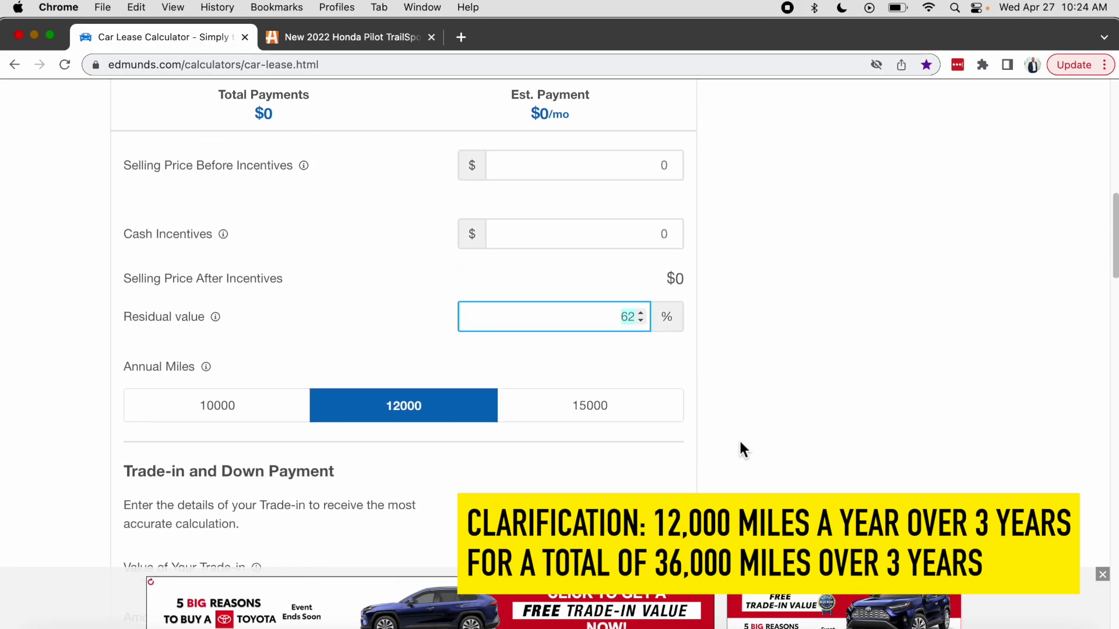
{"action": "scroll", "coordinate": [740, 443], "scroll_direction": "up", "scroll_amount": 4}
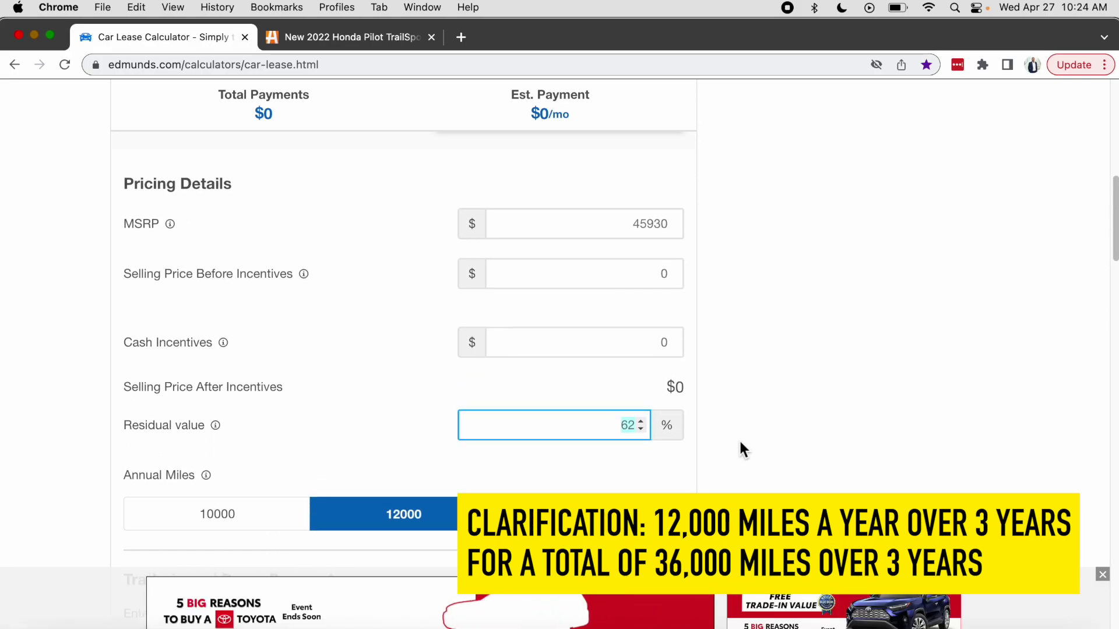
{"action": "scroll", "coordinate": [740, 442], "scroll_direction": "up", "scroll_amount": 1}
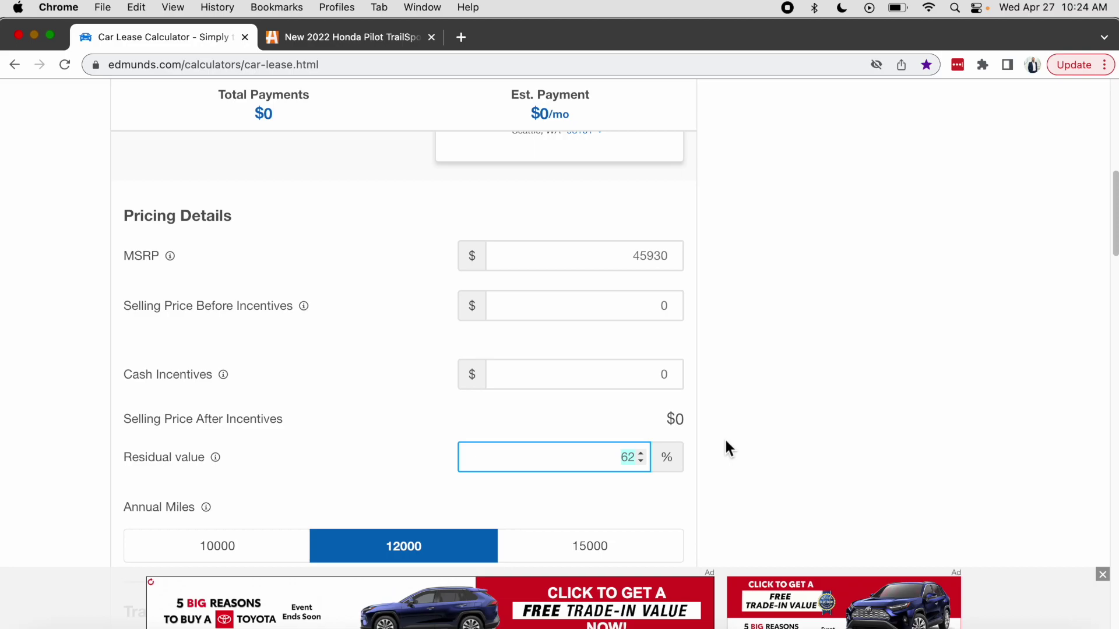
{"action": "scroll", "coordinate": [725, 438], "scroll_direction": "up", "scroll_amount": 10}
{"action": "scroll", "coordinate": [176, 422], "scroll_direction": "down", "scroll_amount": 2}
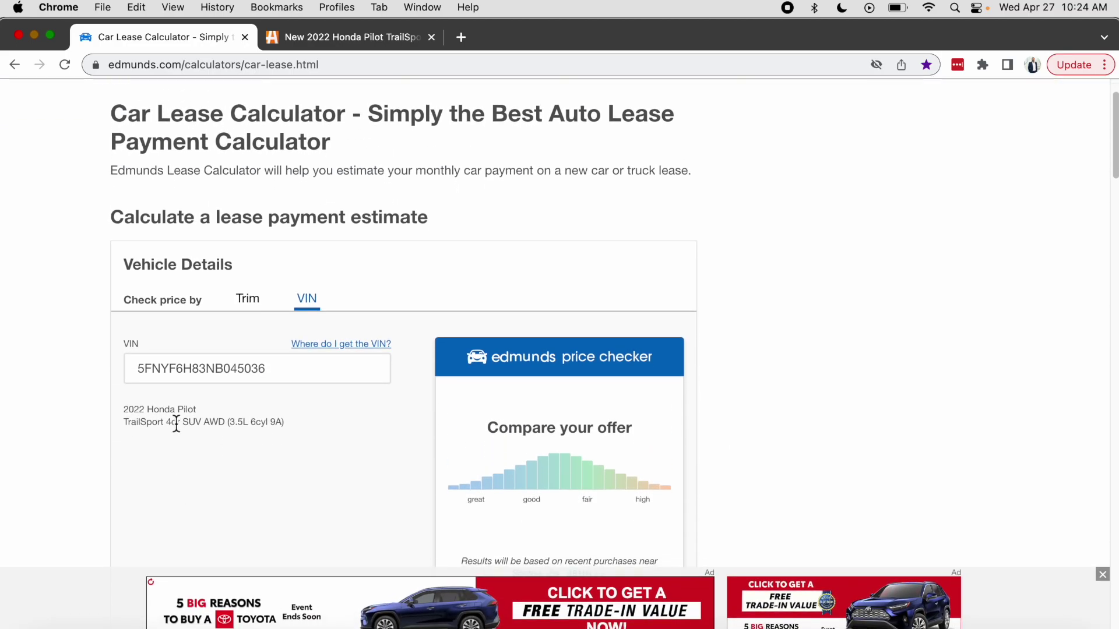
{"action": "scroll", "coordinate": [156, 438], "scroll_direction": "down", "scroll_amount": 3}
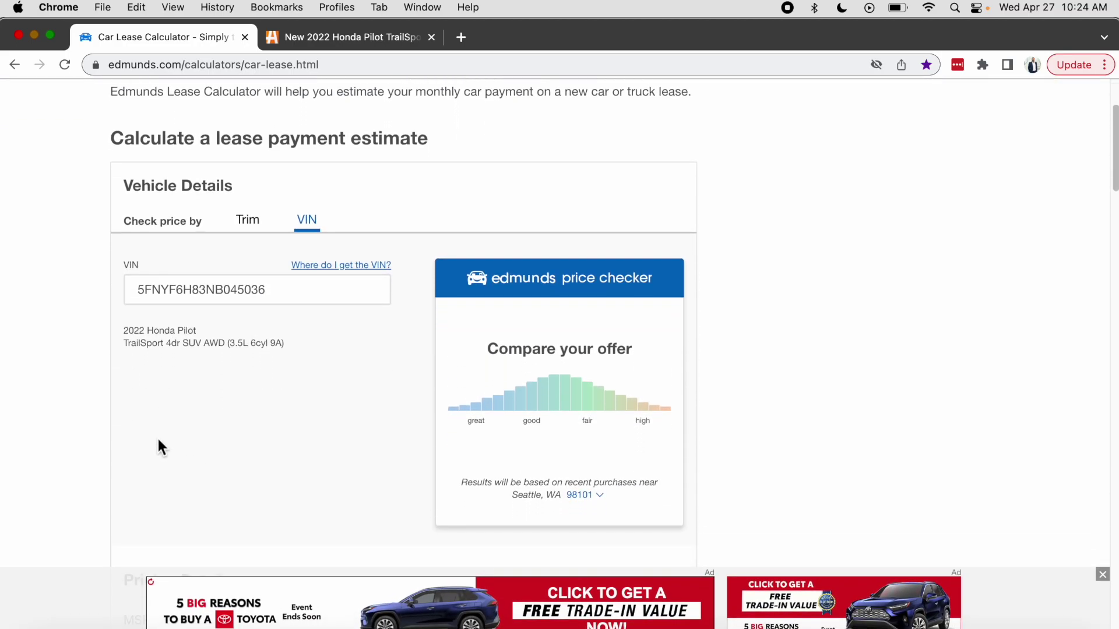
{"action": "left_click_drag", "start_coordinate": [122, 344], "coordinate": [158, 348]}
{"action": "scroll", "coordinate": [201, 366], "scroll_direction": "down", "scroll_amount": 6}
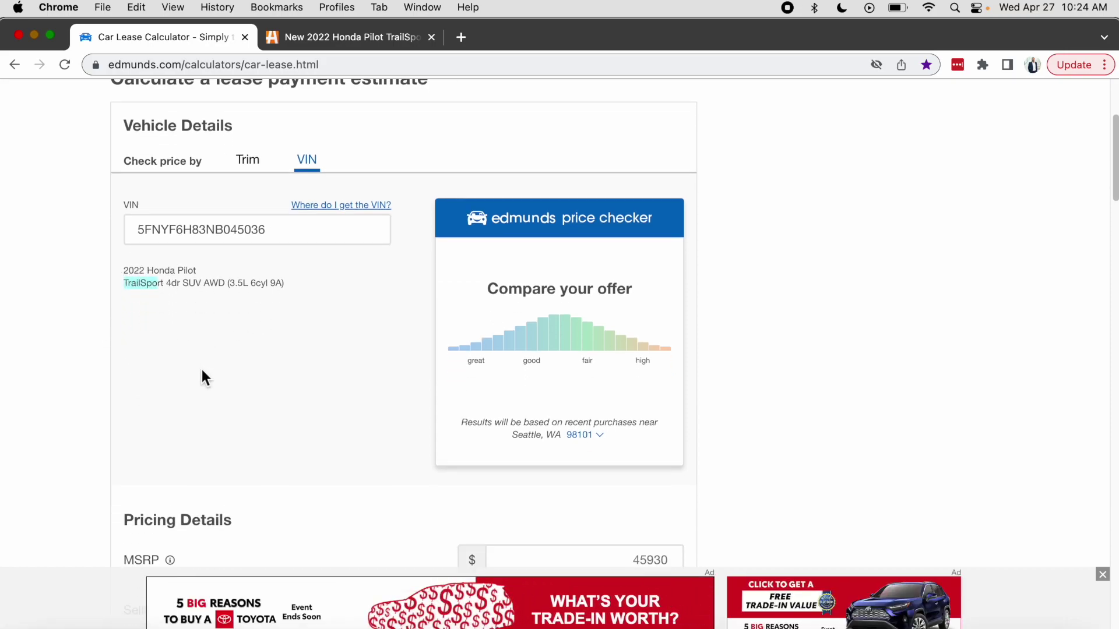
{"action": "scroll", "coordinate": [208, 371], "scroll_direction": "down", "scroll_amount": 3}
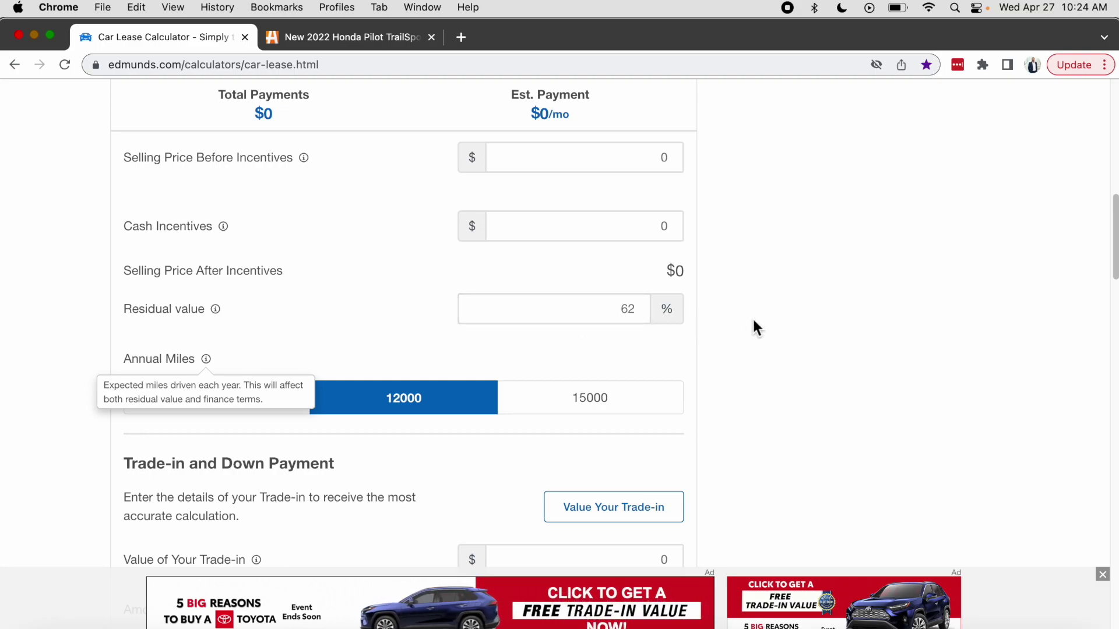
{"action": "scroll", "coordinate": [731, 343], "scroll_direction": "up", "scroll_amount": 8}
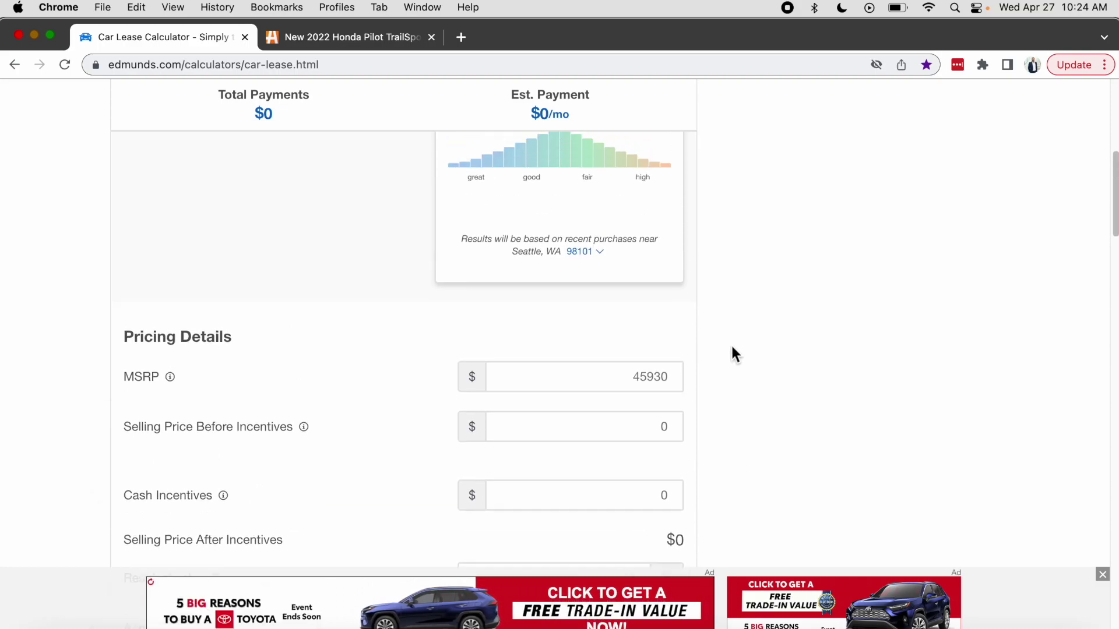
{"action": "scroll", "coordinate": [632, 336], "scroll_direction": "up", "scroll_amount": 2}
{"action": "scroll", "coordinate": [367, 377], "scroll_direction": "down", "scroll_amount": 8}
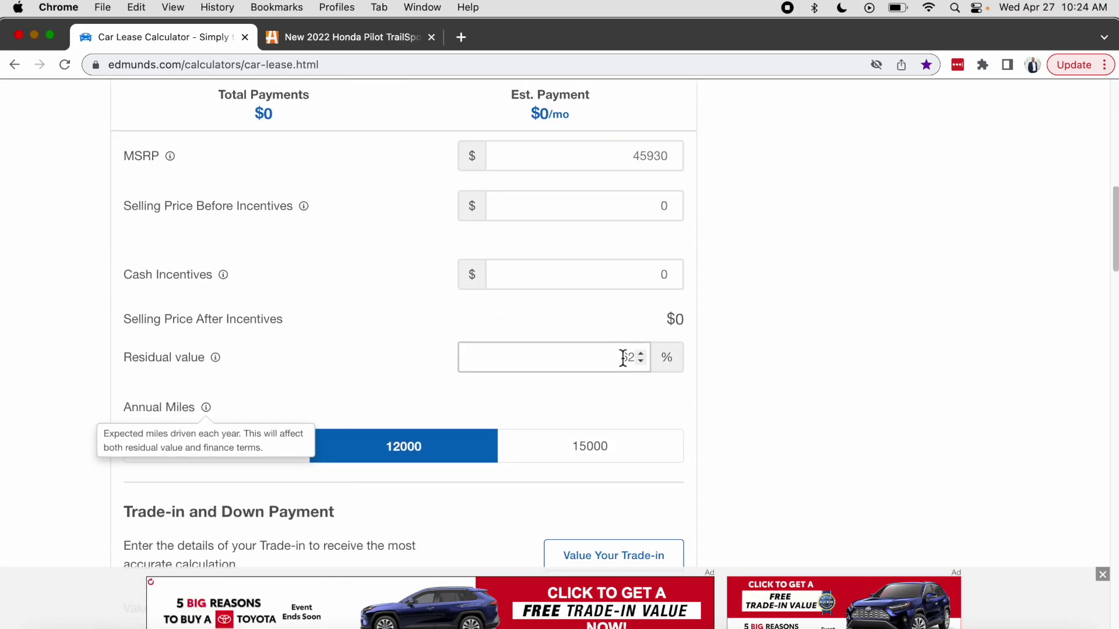
{"action": "key", "text": "ctrl+Tab"}
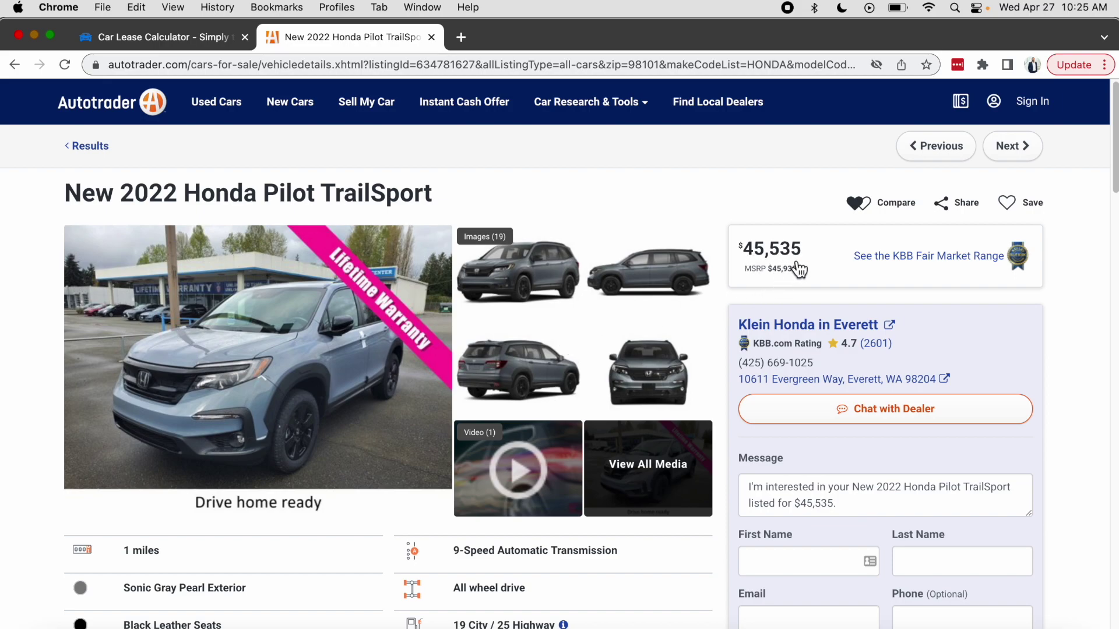
Return from the Autotrader listing to the Car Lease Calculator tab.
{"action": "left_click", "coordinate": [186, 38]}
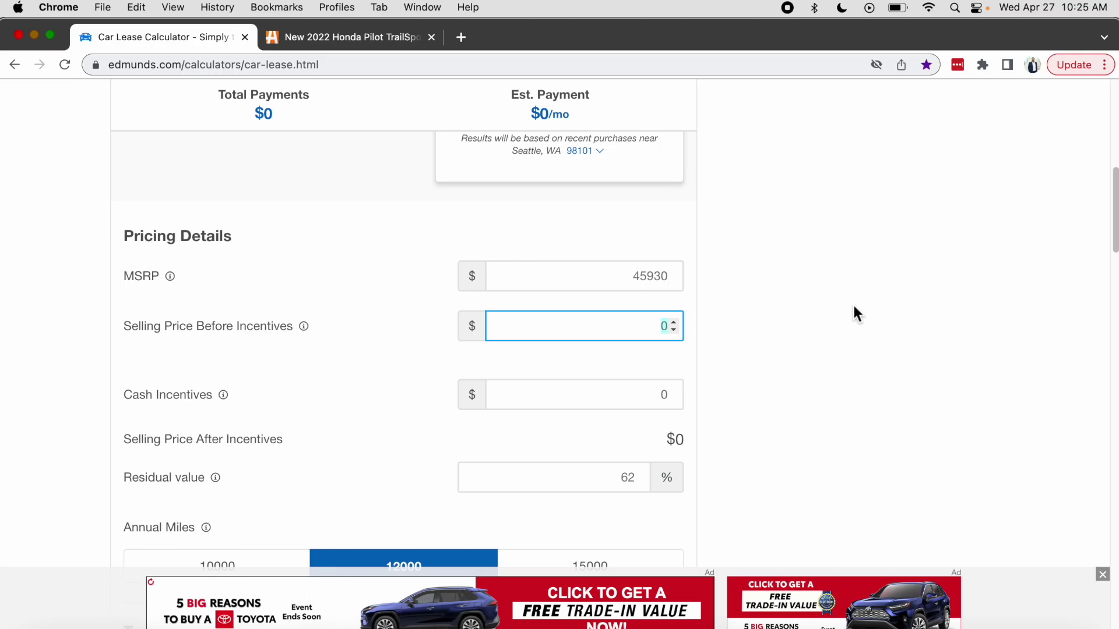
Enter 45535 as the selling price and note the $639/mo estimate and $22,965 total.
{"action": "type", "text": "45535"}
{"action": "left_click", "coordinate": [924, 306]}
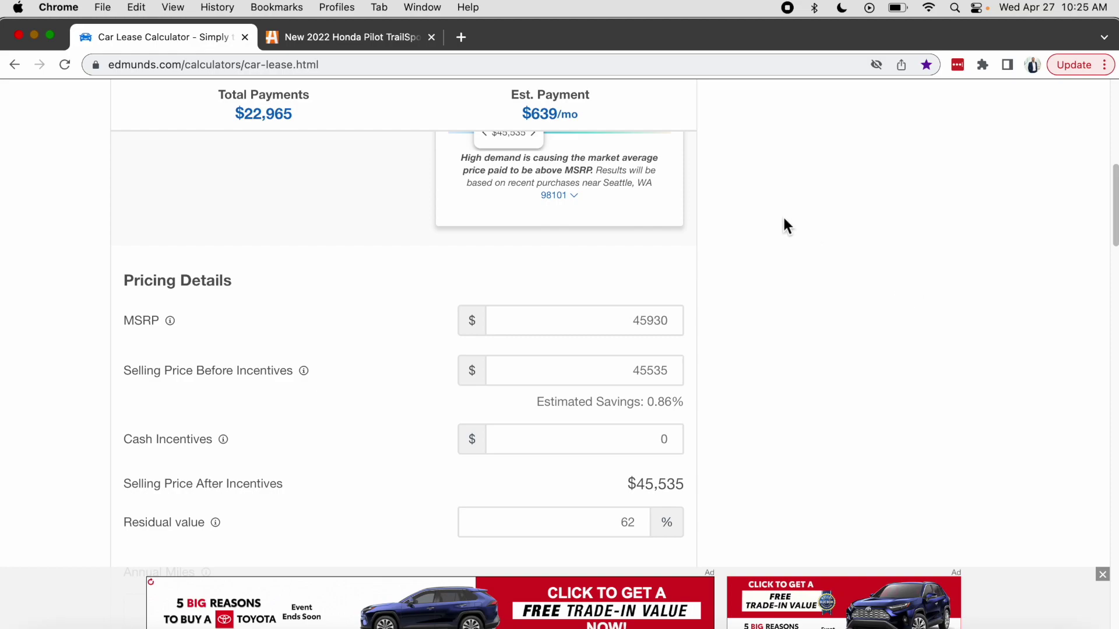
{"action": "left_click_drag", "start_coordinate": [236, 114], "coordinate": [315, 120]}
{"action": "left_click_drag", "start_coordinate": [520, 114], "coordinate": [600, 124]}
{"action": "scroll", "coordinate": [807, 292], "scroll_direction": "down", "scroll_amount": 2}
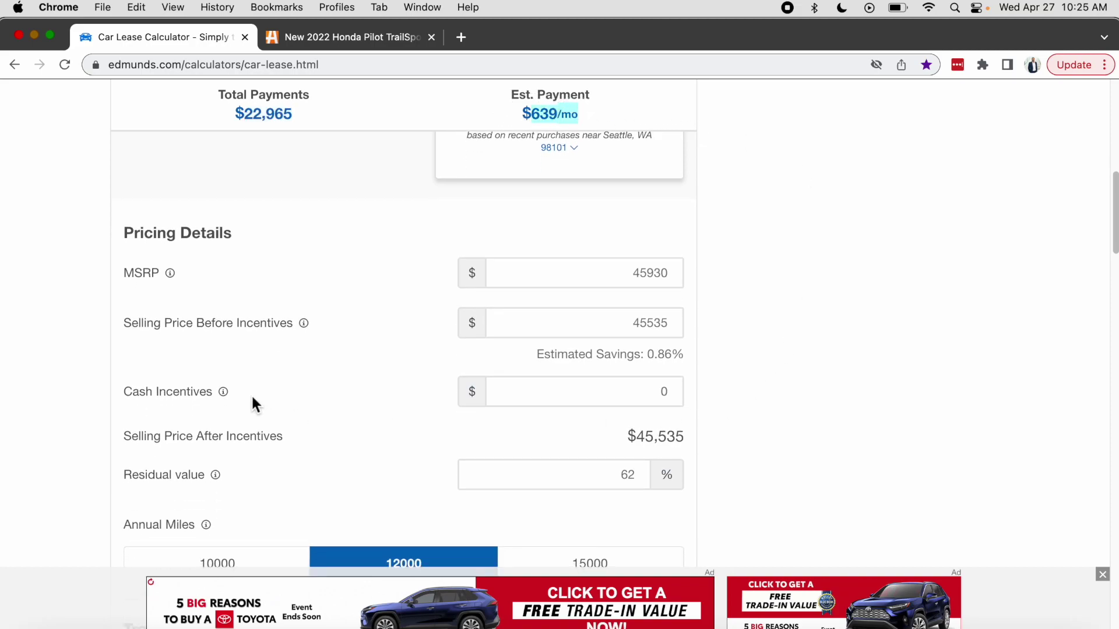
{"action": "scroll", "coordinate": [252, 398], "scroll_direction": "down", "scroll_amount": 1}
{"action": "mouse_move", "coordinate": [227, 366]}
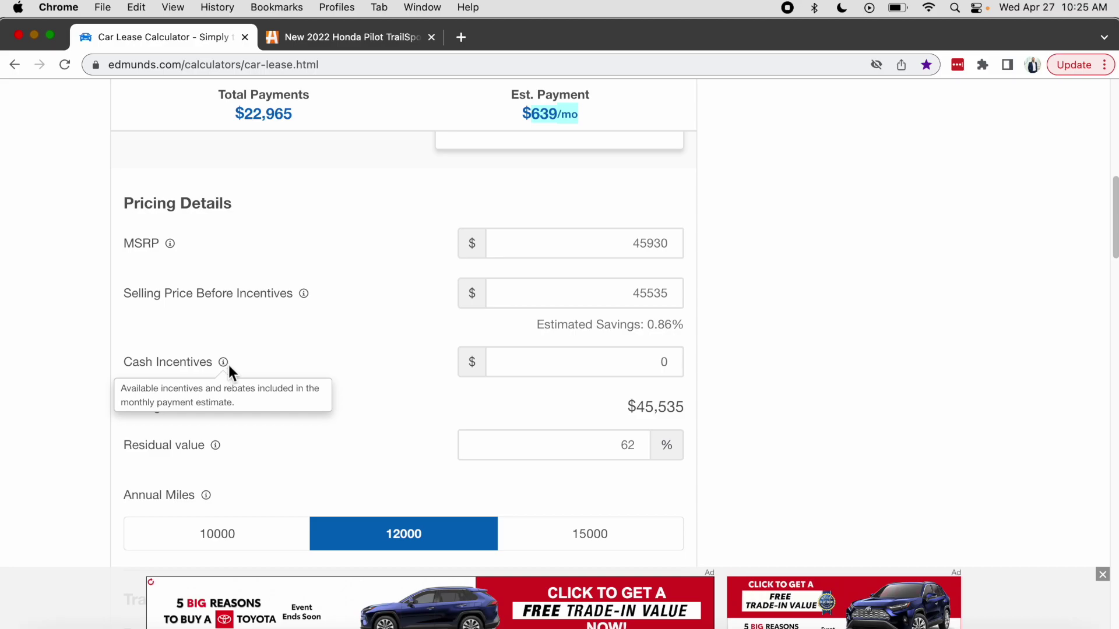
{"action": "scroll", "coordinate": [737, 369], "scroll_direction": "down", "scroll_amount": 1}
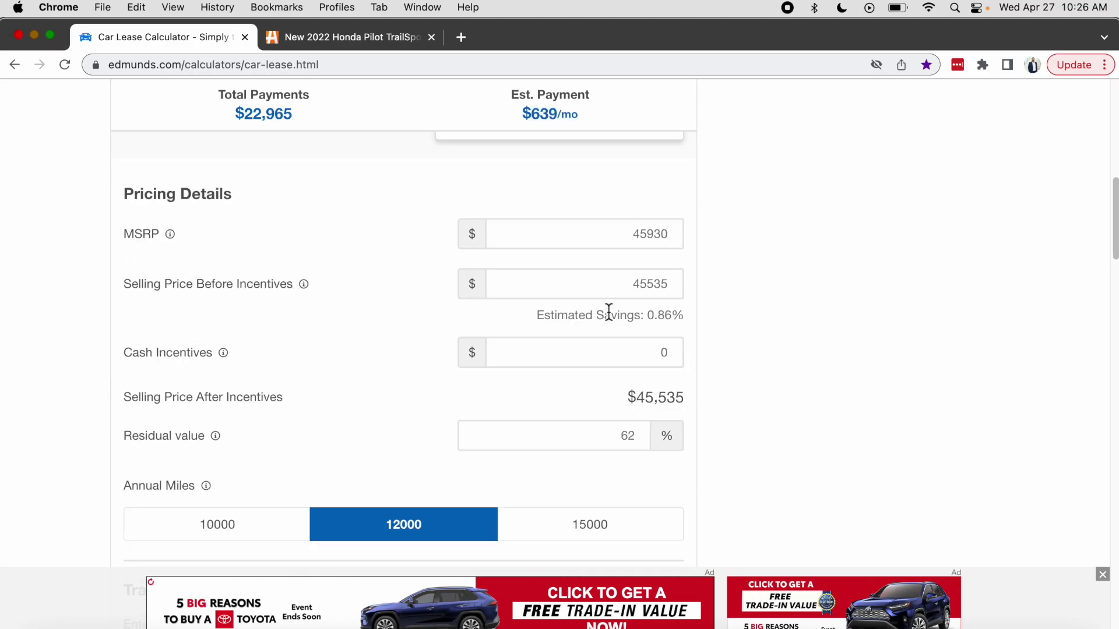
Replace the 45535 selling price with 42000, bringing the estimate to $534/mo.
{"action": "double_click", "coordinate": [633, 289]}
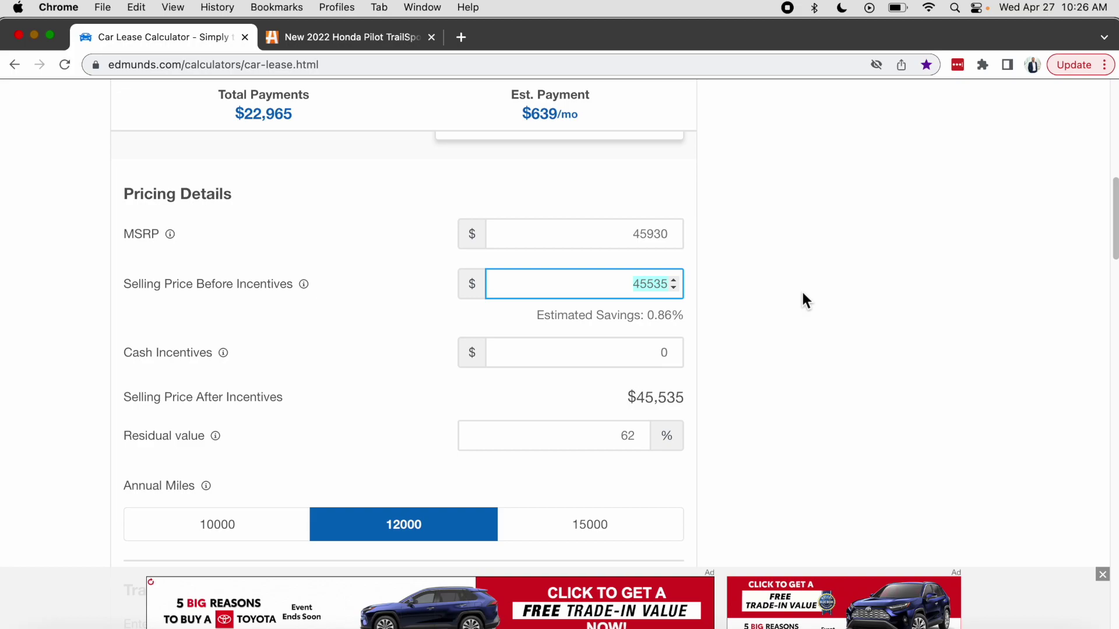
{"action": "type", "text": "42000"}
{"action": "left_click", "coordinate": [868, 353]}
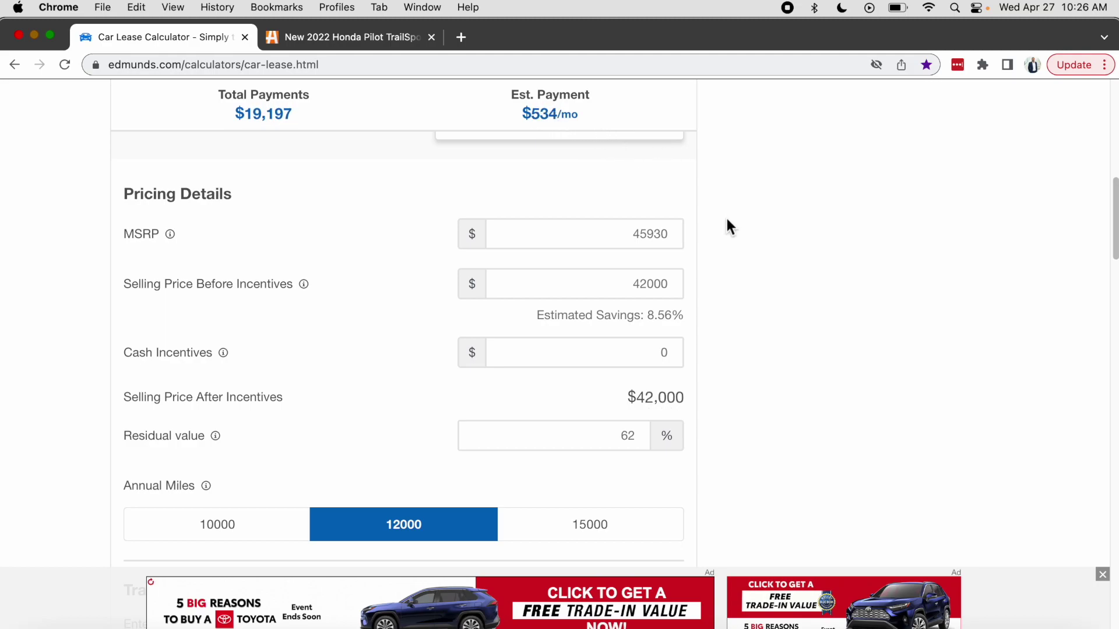
{"action": "mouse_move", "coordinate": [193, 292]}
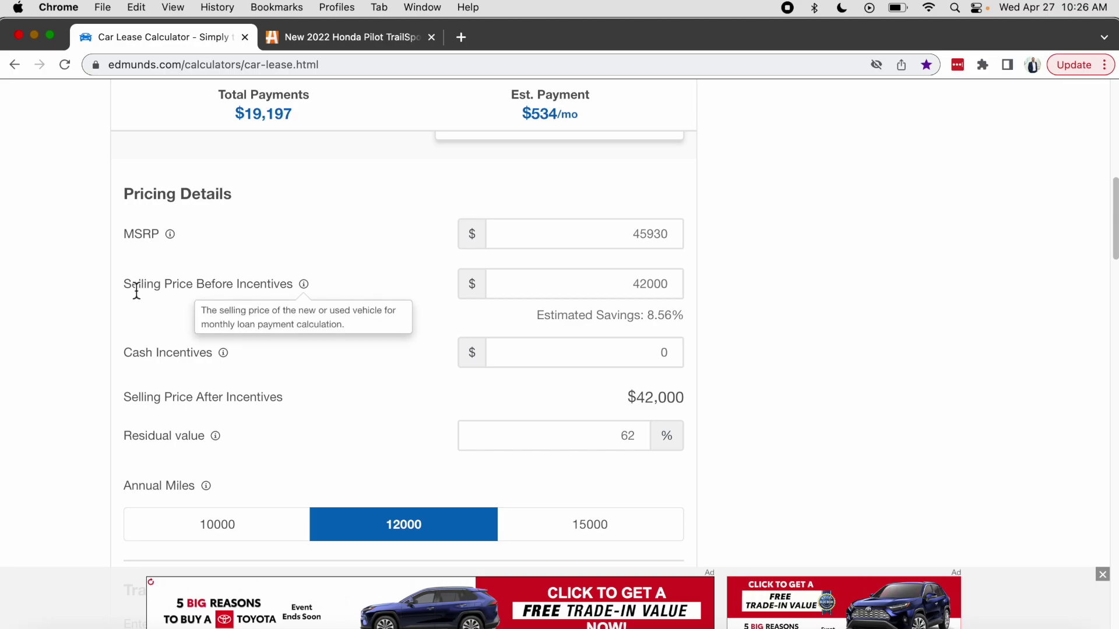
{"action": "scroll", "coordinate": [117, 309], "scroll_direction": "down", "scroll_amount": 5}
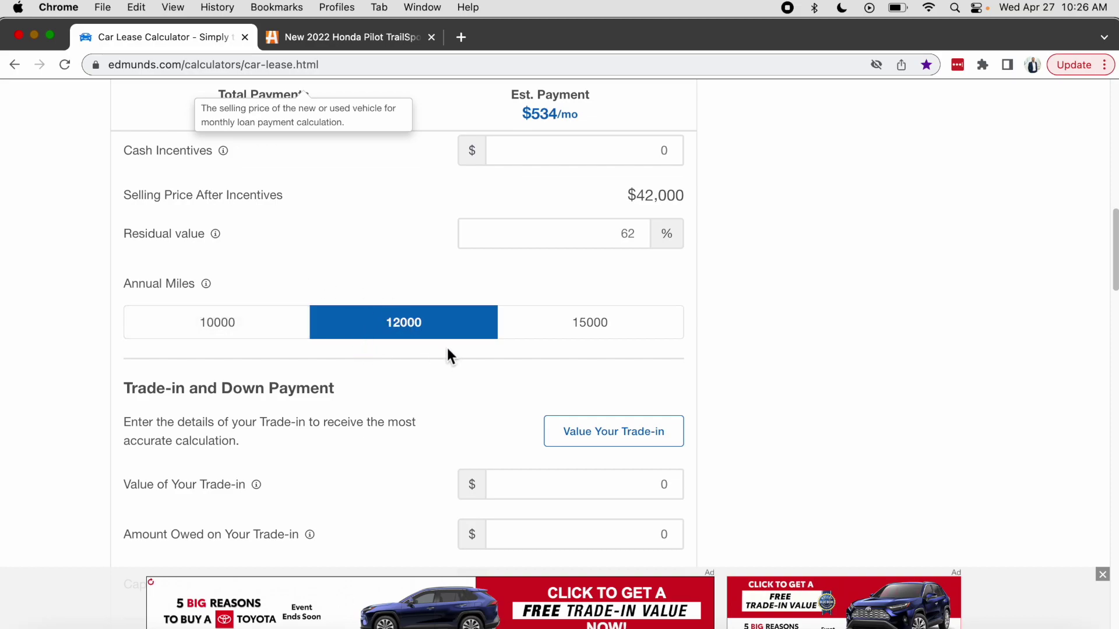
{"action": "left_click", "coordinate": [235, 338]}
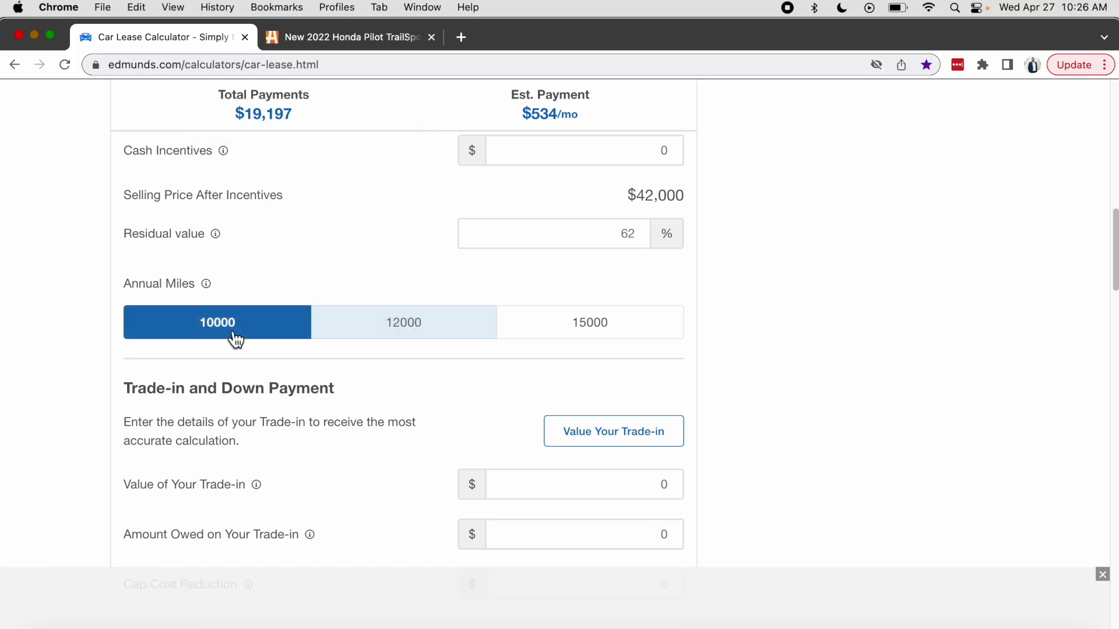
{"action": "left_click", "coordinate": [403, 343]}
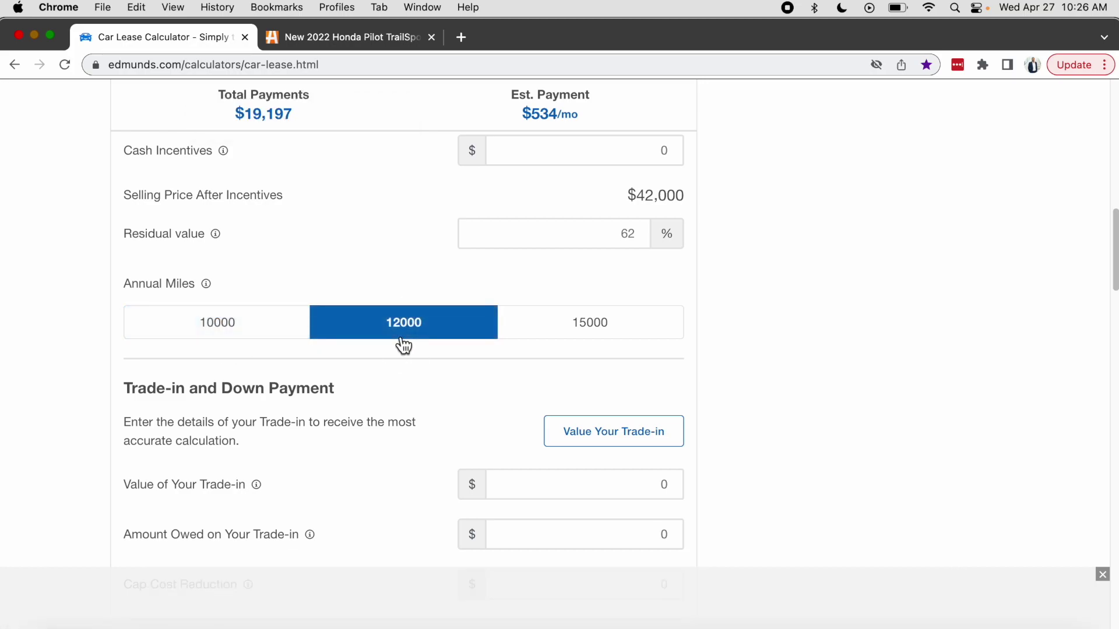
{"action": "left_click", "coordinate": [600, 336]}
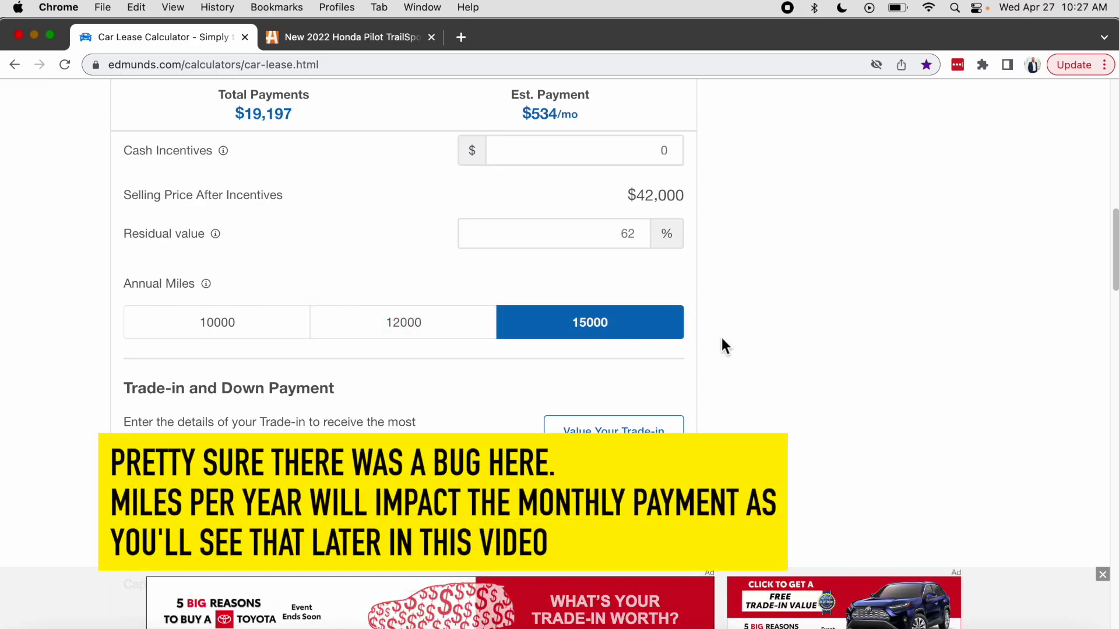
{"action": "left_click", "coordinate": [437, 339]}
{"action": "scroll", "coordinate": [124, 223], "scroll_direction": "down", "scroll_amount": 3}
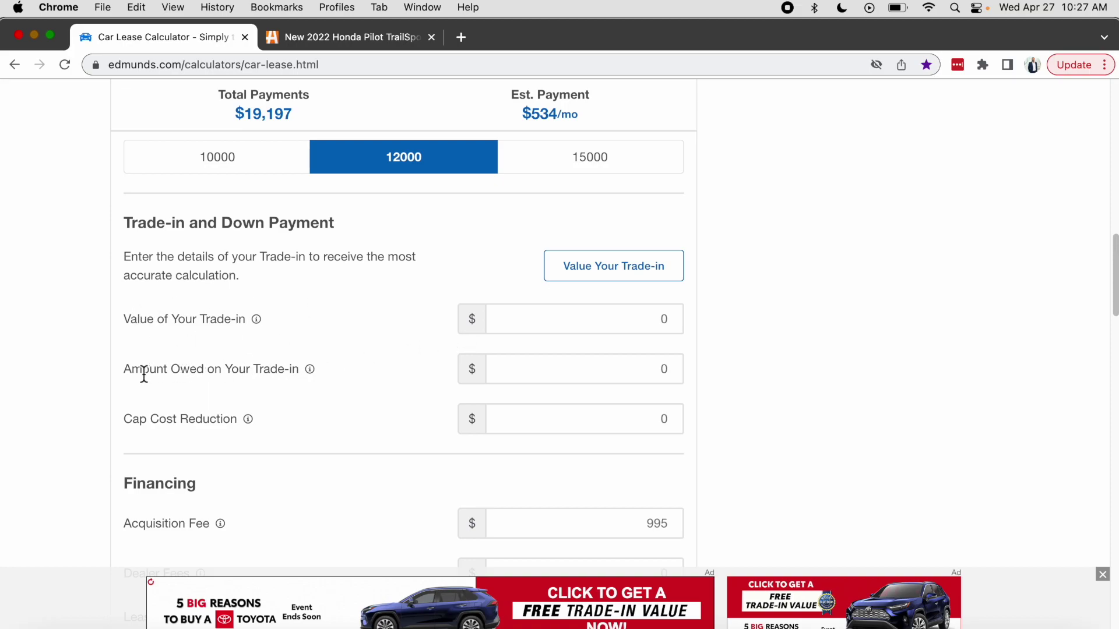
{"action": "mouse_move", "coordinate": [309, 371]}
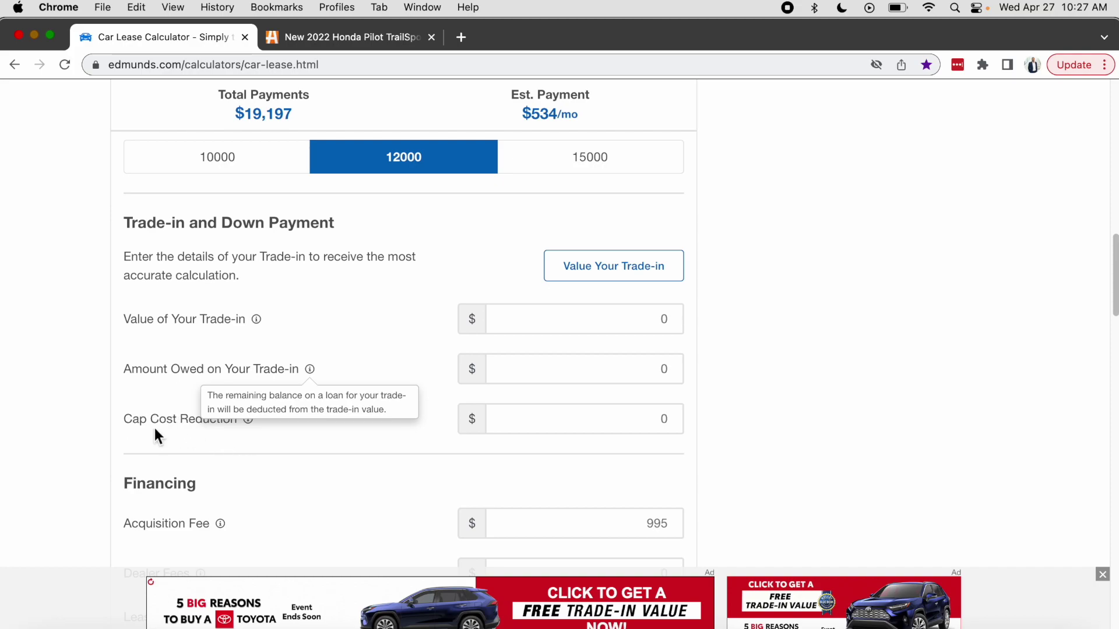
{"action": "left_click_drag", "start_coordinate": [124, 420], "coordinate": [248, 433]}
{"action": "left_click", "coordinate": [247, 437]}
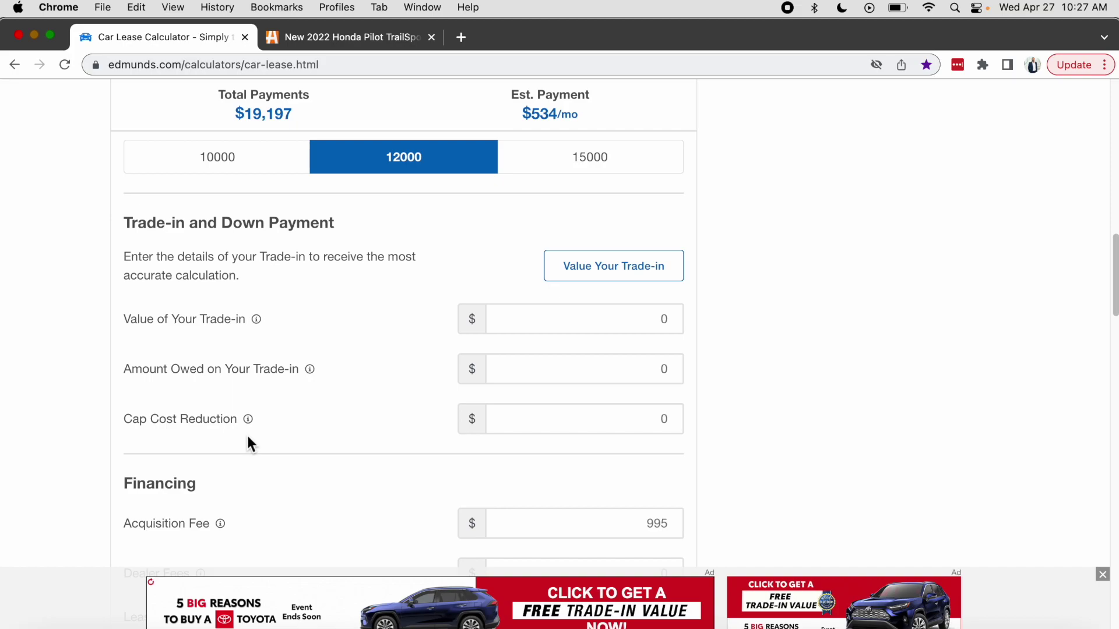
{"action": "scroll", "coordinate": [247, 434], "scroll_direction": "down", "scroll_amount": 2}
{"action": "left_click_drag", "start_coordinate": [120, 467], "coordinate": [221, 470]}
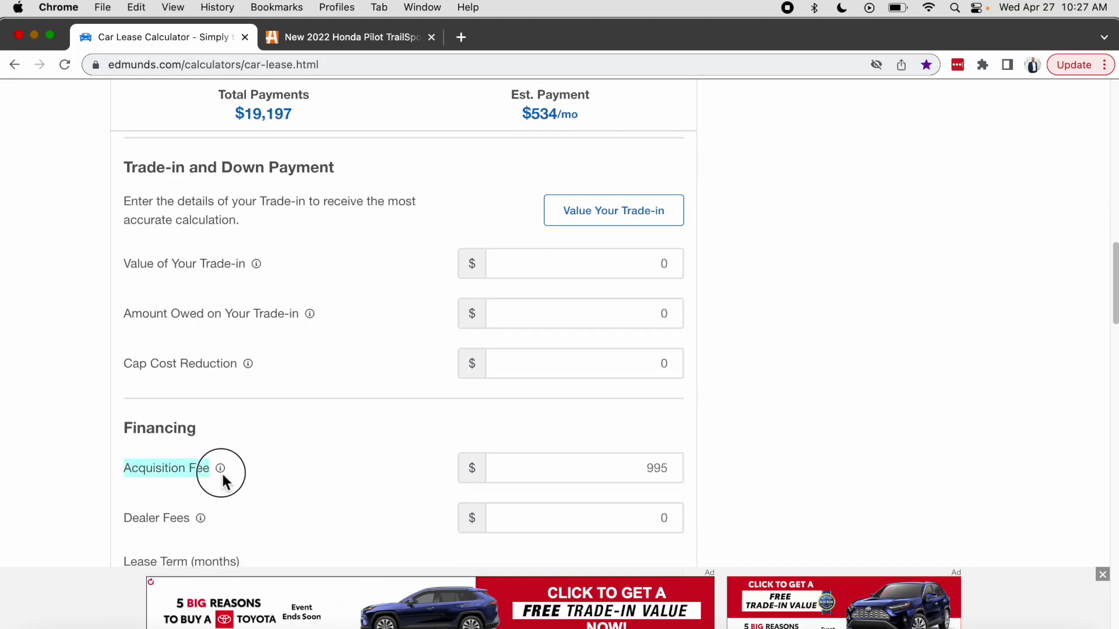
{"action": "scroll", "coordinate": [717, 477], "scroll_direction": "down", "scroll_amount": 2}
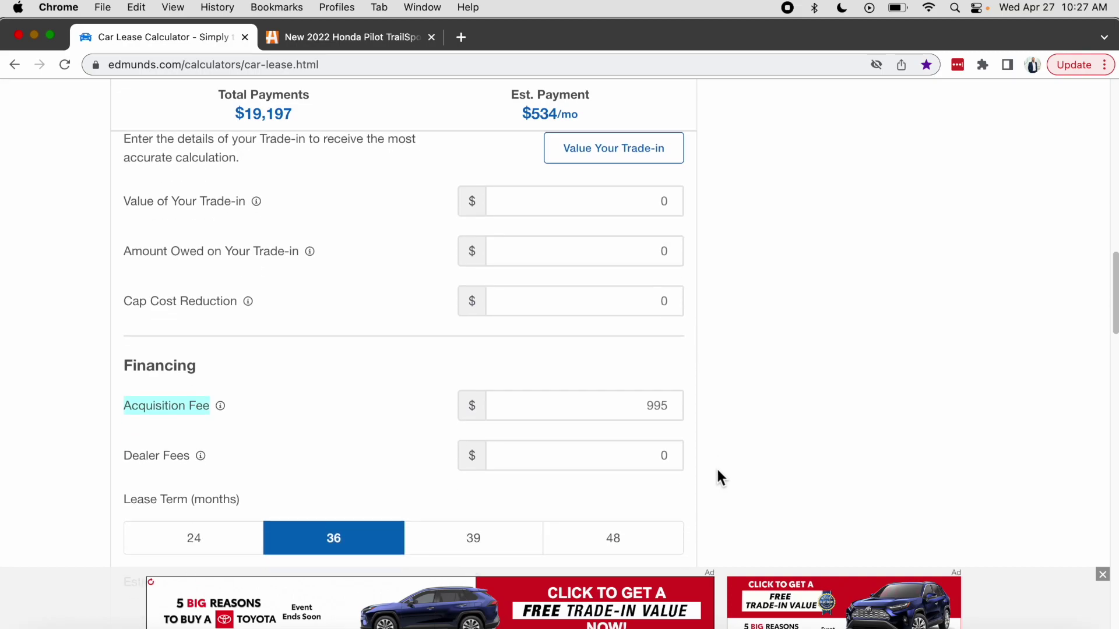
{"action": "scroll", "coordinate": [716, 467], "scroll_direction": "down", "scroll_amount": 3}
{"action": "scroll", "coordinate": [717, 461], "scroll_direction": "up", "scroll_amount": 2}
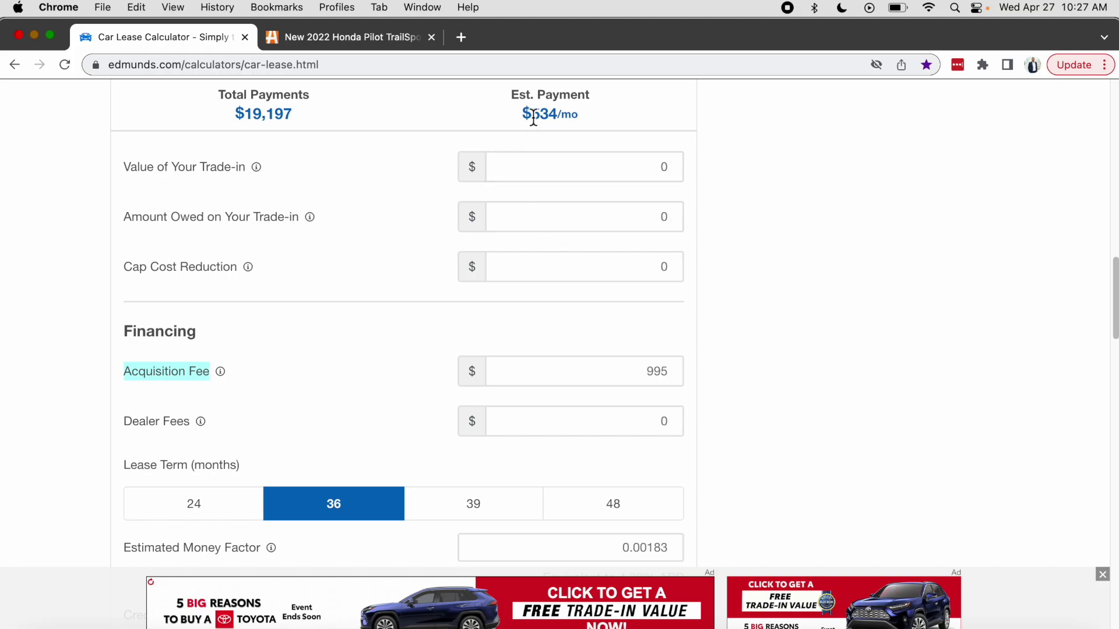
{"action": "scroll", "coordinate": [798, 347], "scroll_direction": "down", "scroll_amount": 4}
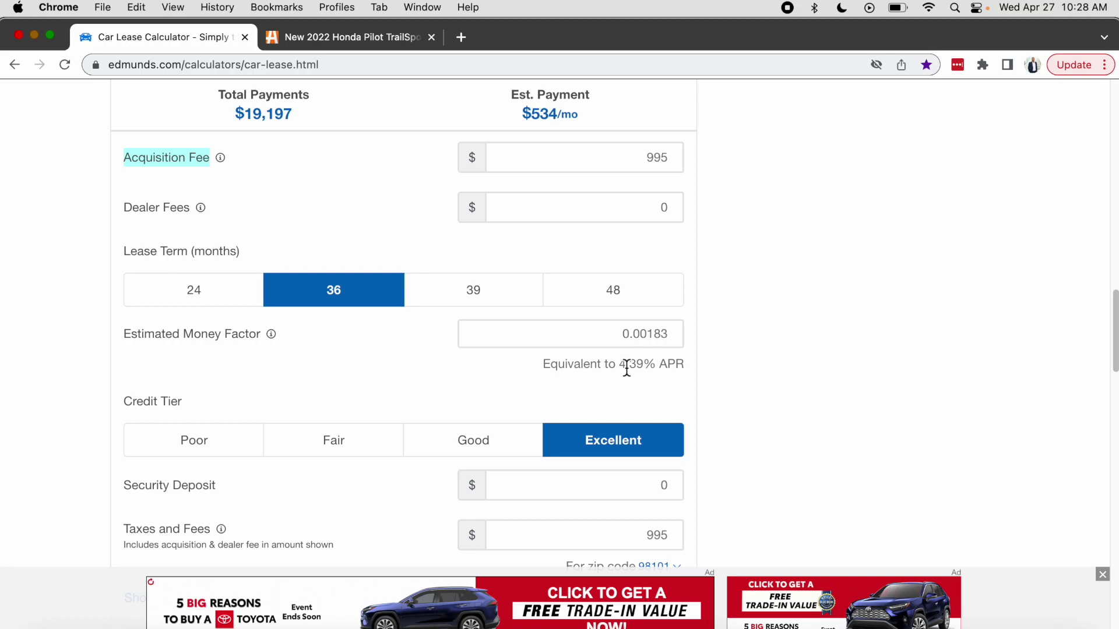
Change the money factor to 0.00083 (1.99% APR), yielding $463/mo and $16,626 total.
{"action": "double_click", "coordinate": [650, 334]}
{"action": "left_click", "coordinate": [654, 334]}
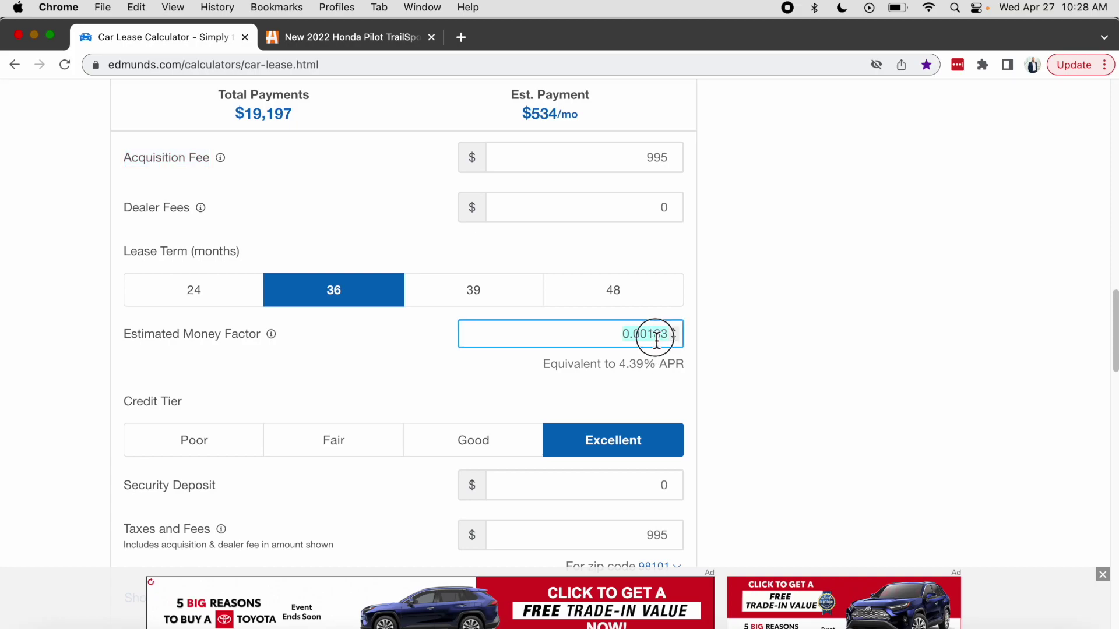
{"action": "key", "text": "BackSpace"}
{"action": "type", "text": "0"}
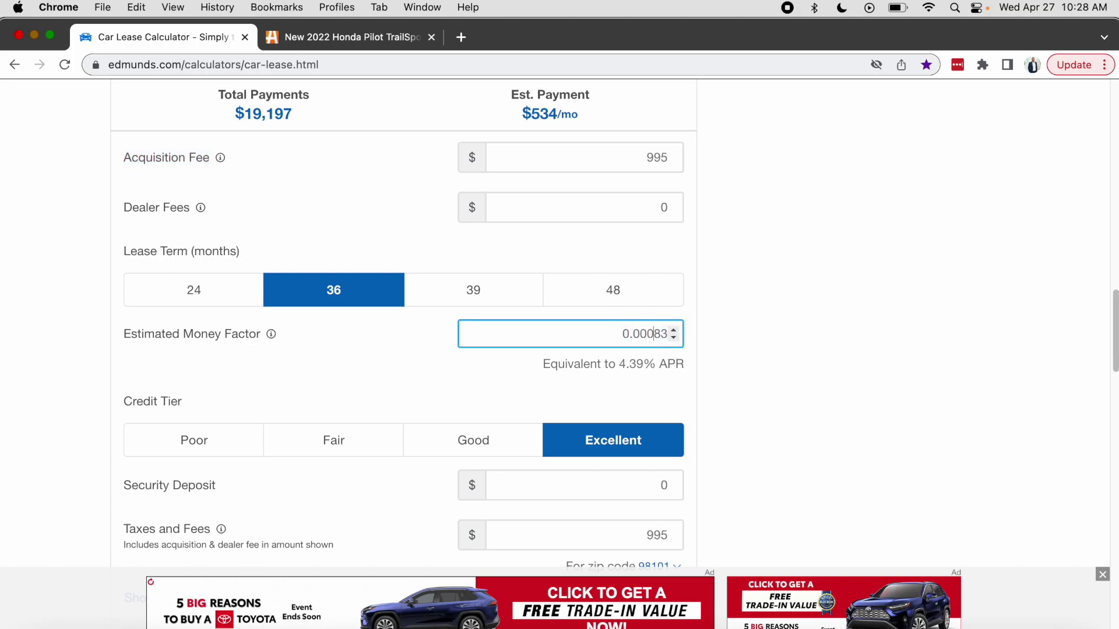
{"action": "left_click", "coordinate": [708, 338]}
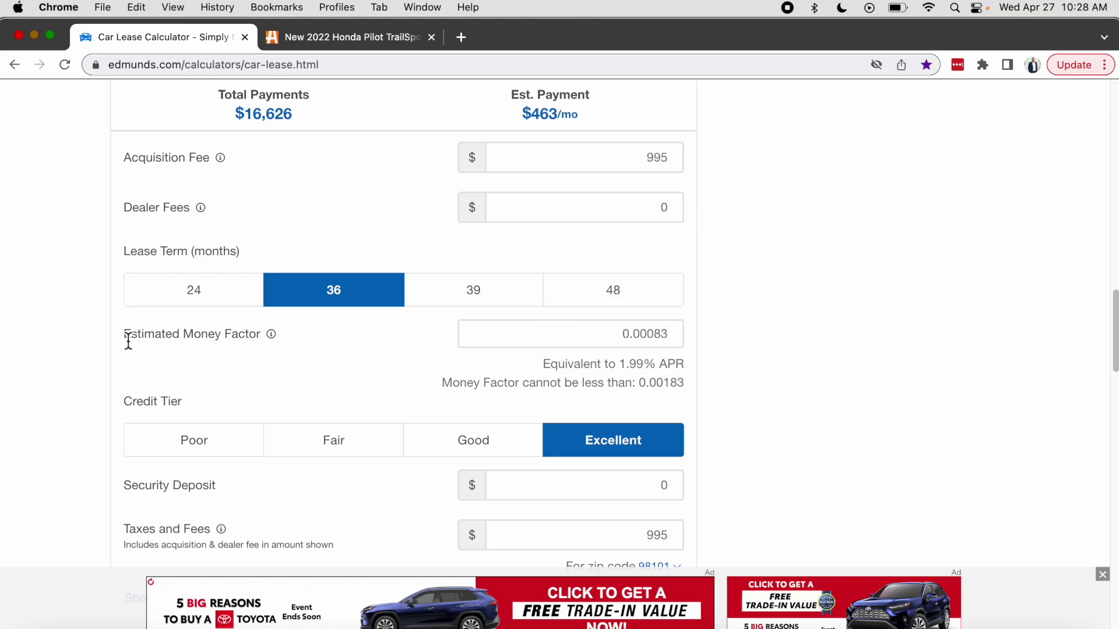
{"action": "left_click_drag", "start_coordinate": [124, 335], "coordinate": [260, 335]}
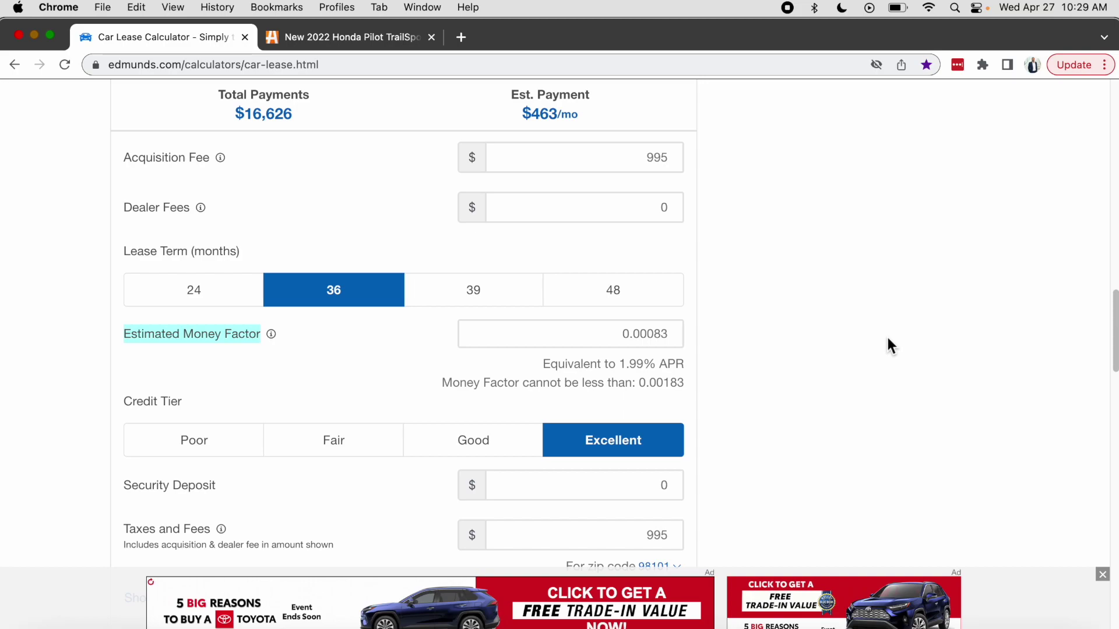
{"action": "left_click", "coordinate": [621, 337]}
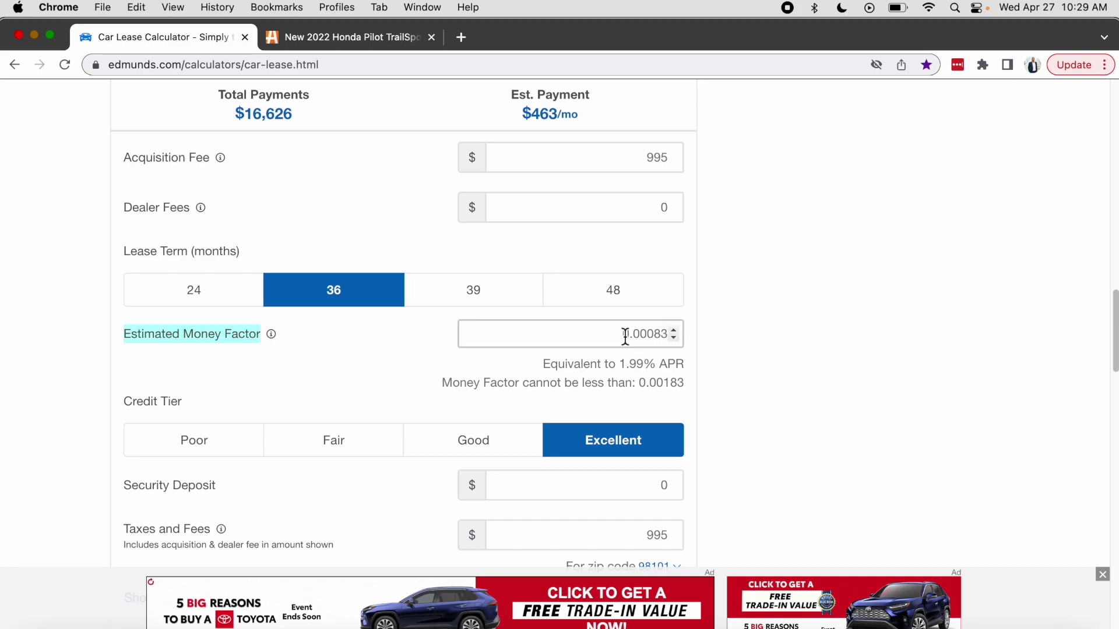
{"action": "scroll", "coordinate": [126, 337], "scroll_direction": "down", "scroll_amount": 3}
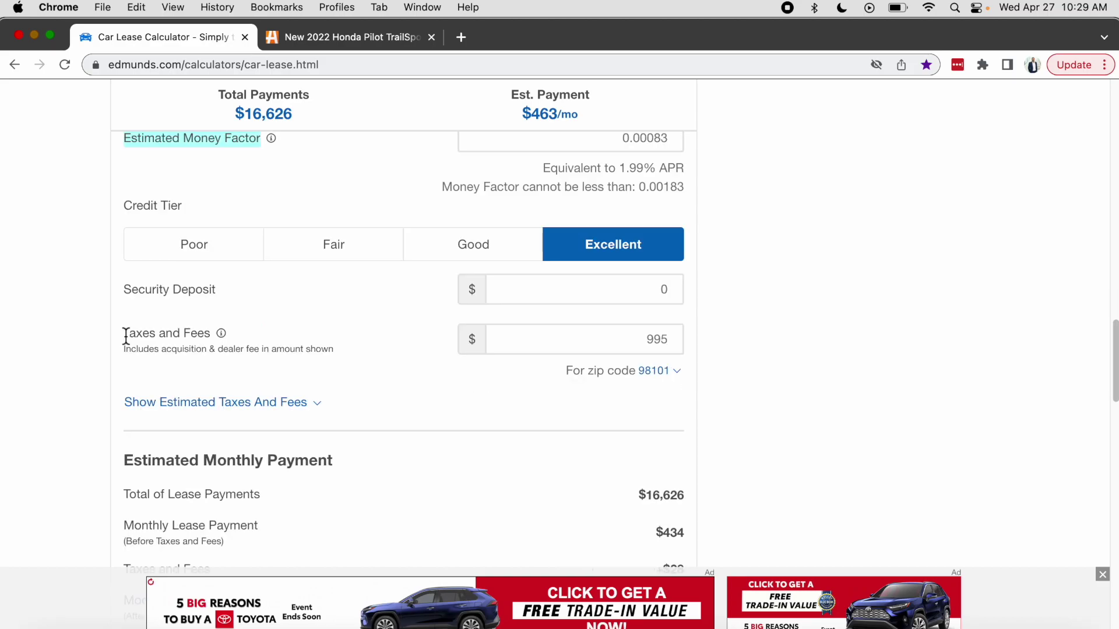
{"action": "left_click_drag", "start_coordinate": [125, 337], "coordinate": [204, 335]}
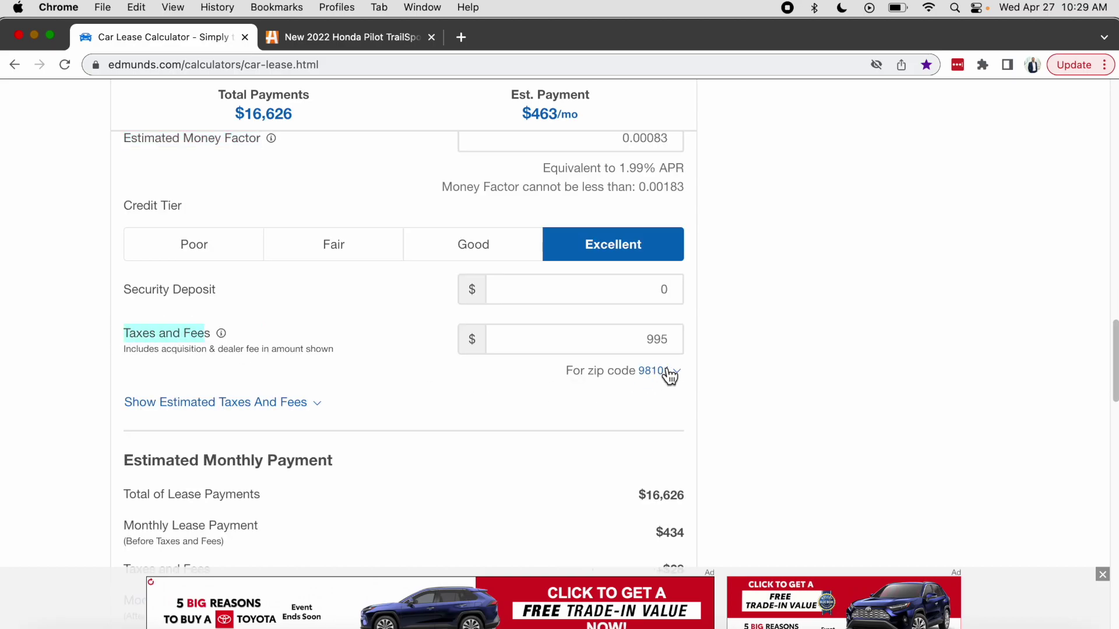
{"action": "scroll", "coordinate": [733, 387], "scroll_direction": "down", "scroll_amount": 3}
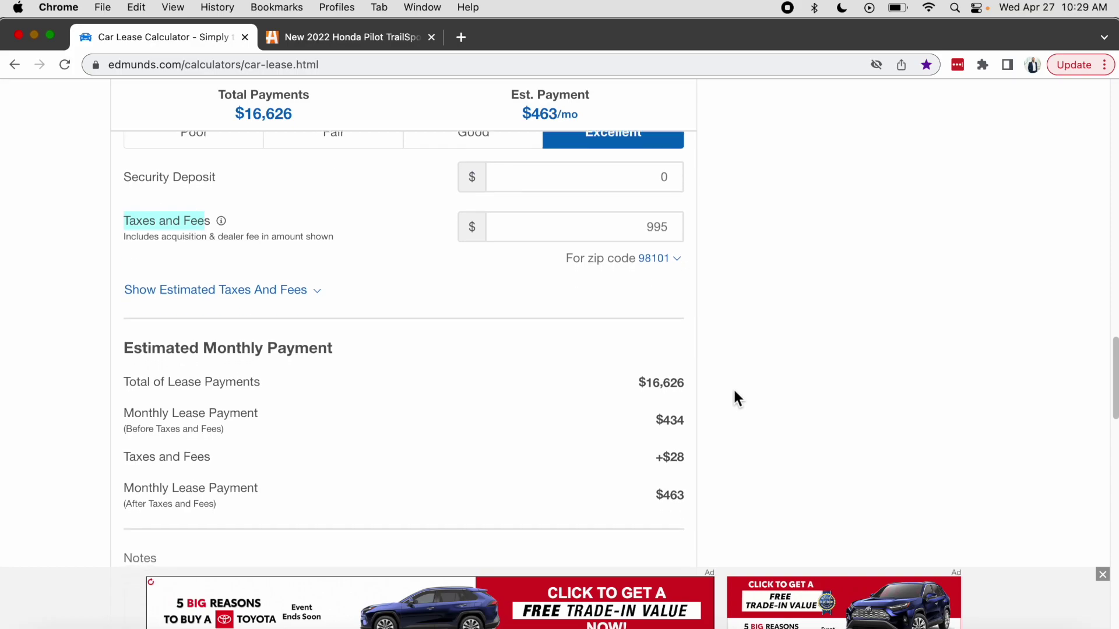
{"action": "left_click", "coordinate": [128, 294]}
{"action": "left_click_drag", "start_coordinate": [128, 294], "coordinate": [333, 302]}
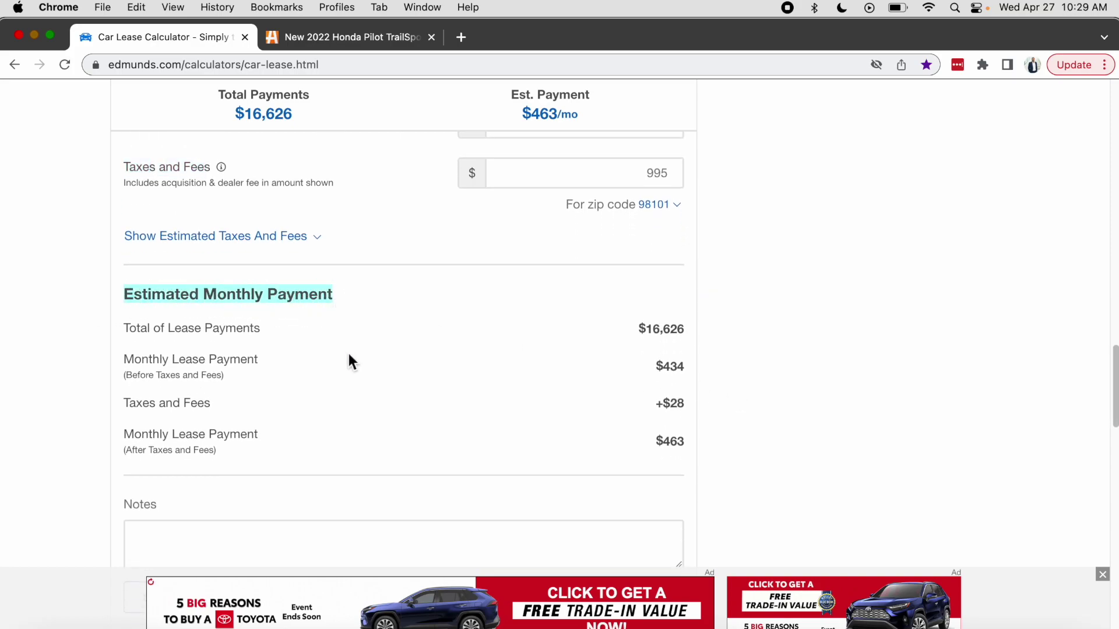
{"action": "scroll", "coordinate": [348, 356], "scroll_direction": "down", "scroll_amount": 2}
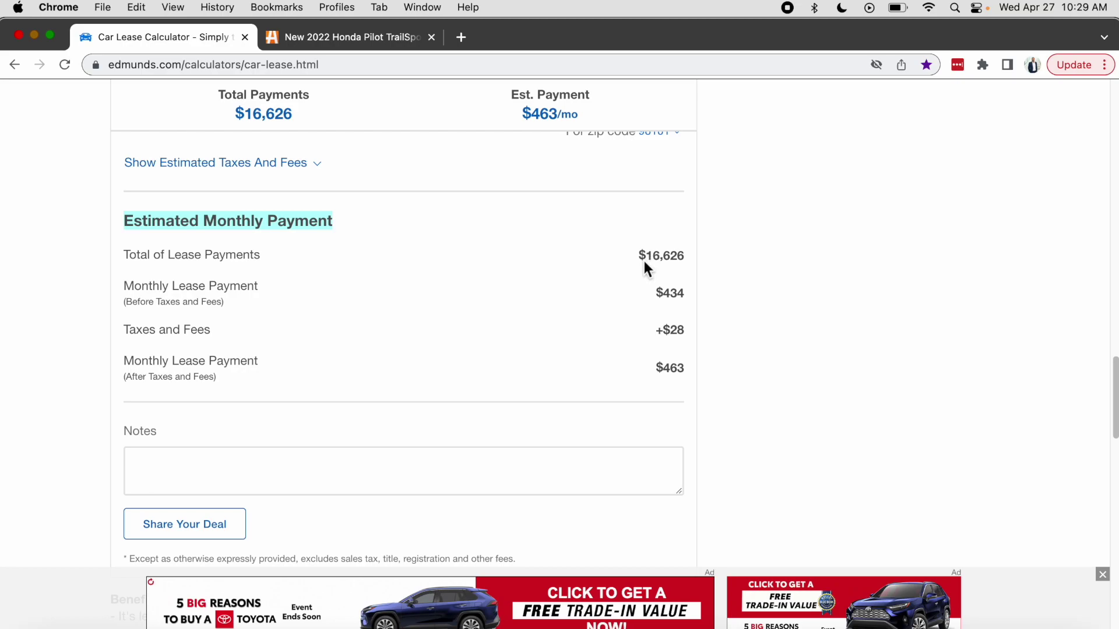
{"action": "left_click_drag", "start_coordinate": [646, 257], "coordinate": [684, 256]}
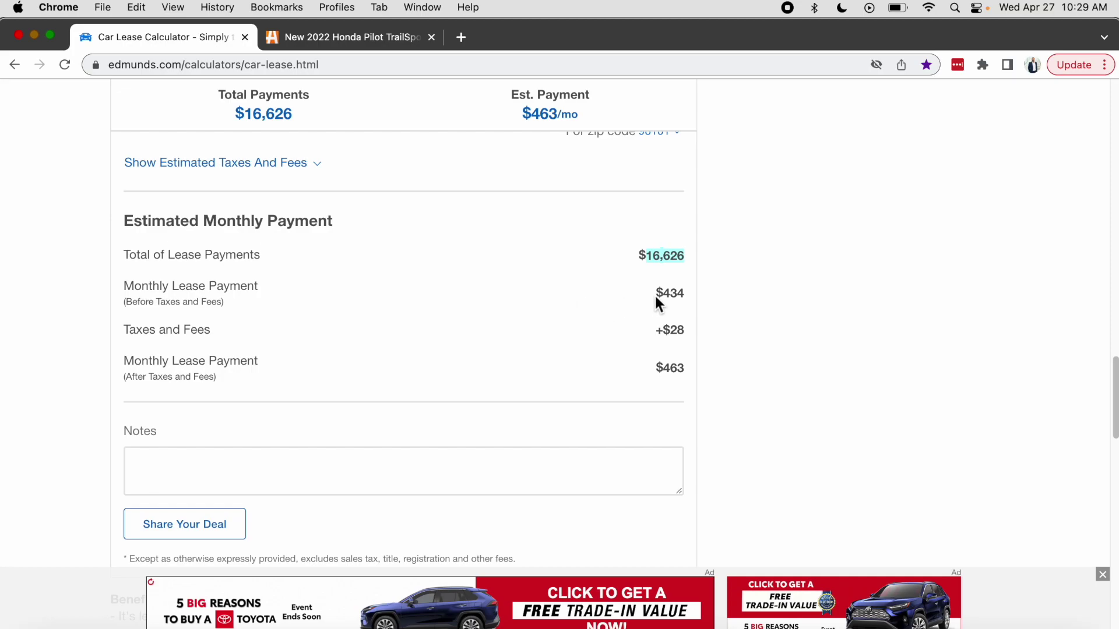
{"action": "left_click_drag", "start_coordinate": [663, 293], "coordinate": [688, 292]}
{"action": "left_click_drag", "start_coordinate": [664, 331], "coordinate": [683, 332]}
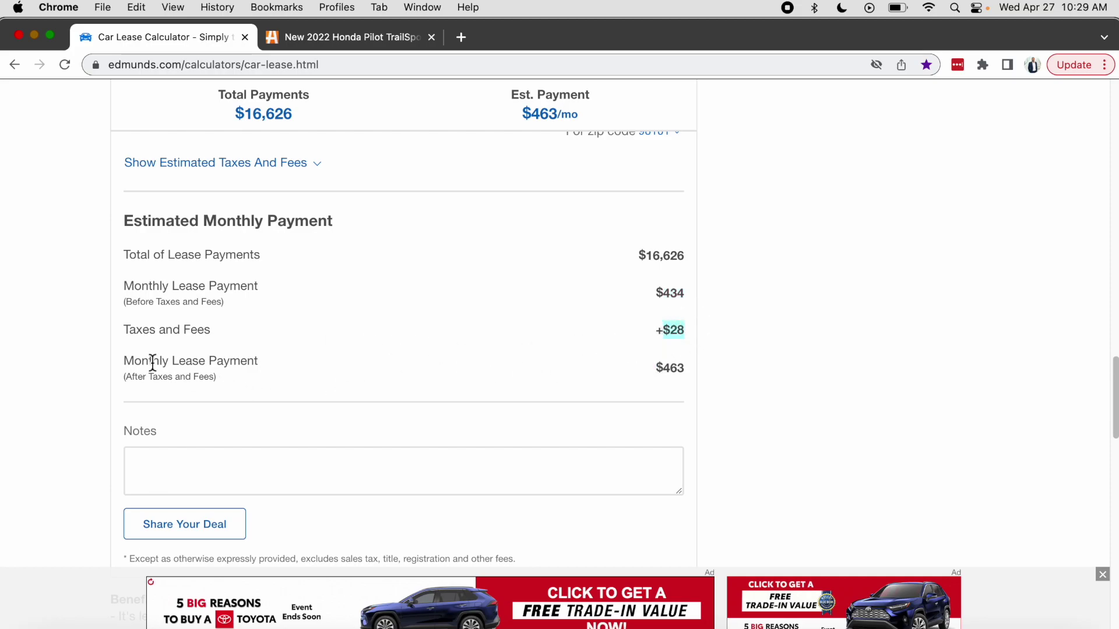
{"action": "left_click_drag", "start_coordinate": [655, 369], "coordinate": [685, 371]}
{"action": "scroll", "coordinate": [786, 368], "scroll_direction": "down", "scroll_amount": 2}
{"action": "scroll", "coordinate": [737, 298], "scroll_direction": "up", "scroll_amount": 20}
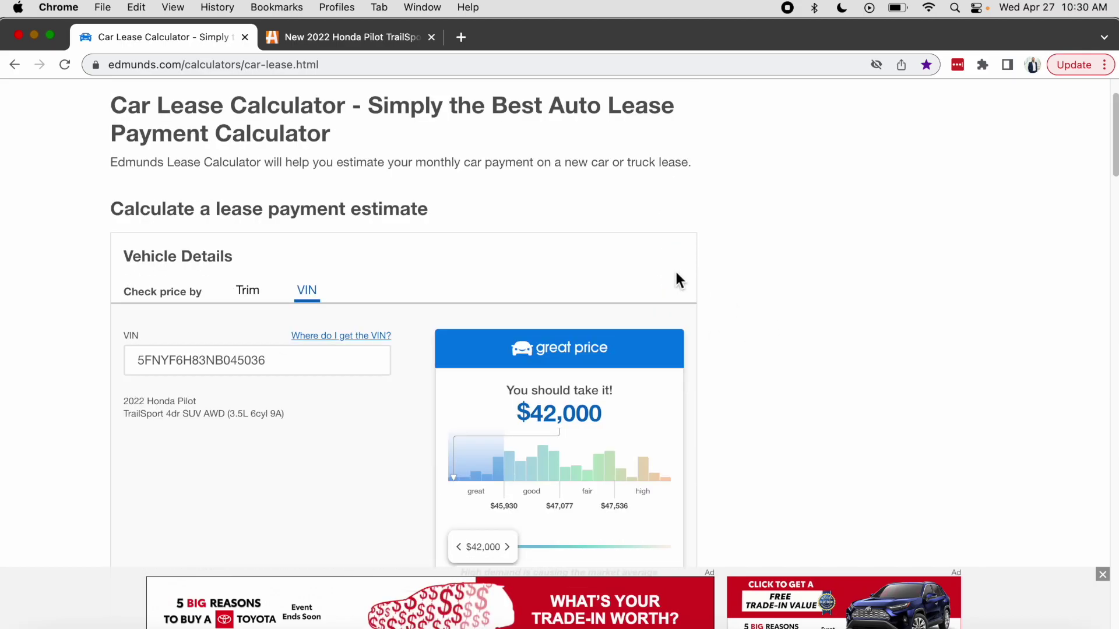
Switch to choosing the vehicle by trim and select Subaru as the make.
{"action": "left_click", "coordinate": [255, 302]}
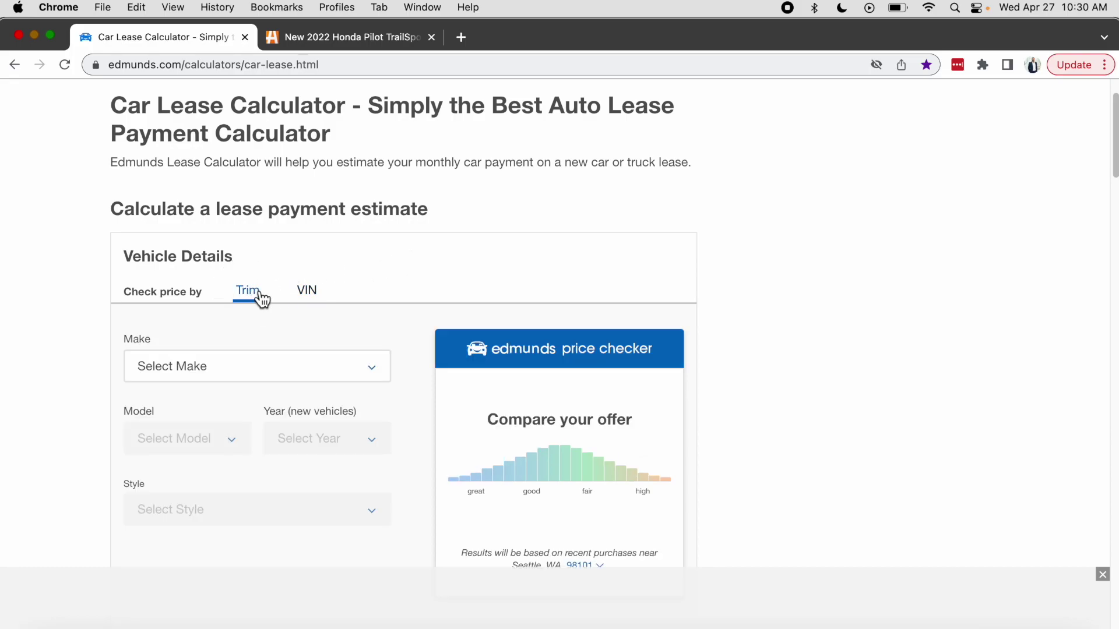
{"action": "scroll", "coordinate": [339, 303], "scroll_direction": "down", "scroll_amount": 3}
{"action": "left_click", "coordinate": [340, 285]}
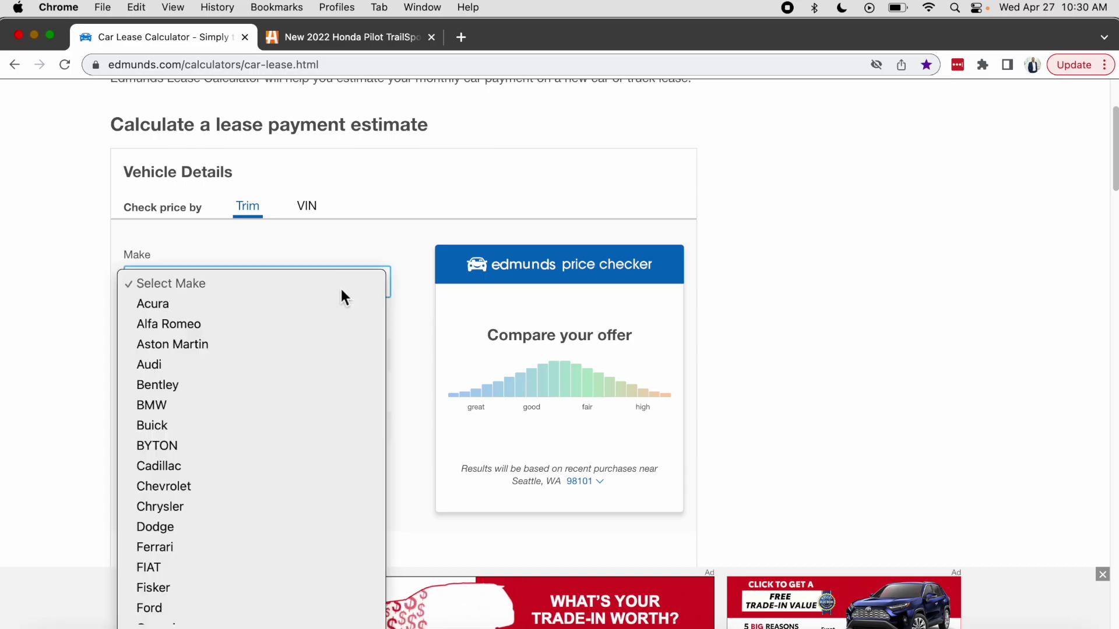
{"action": "scroll", "coordinate": [284, 358], "scroll_direction": "down", "scroll_amount": 10}
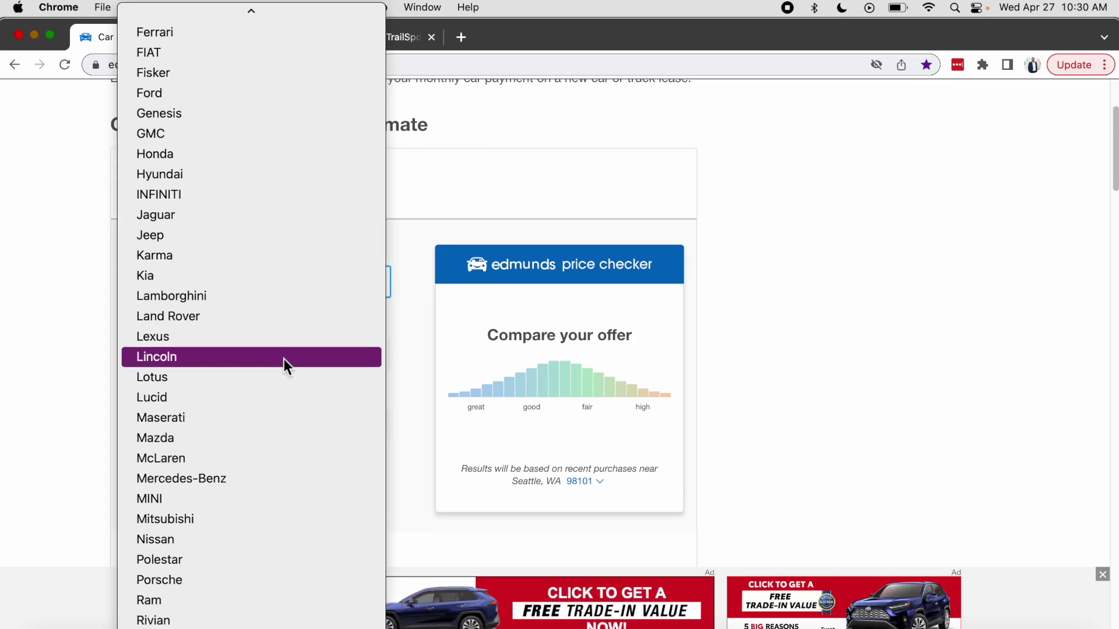
{"action": "scroll", "coordinate": [276, 475], "scroll_direction": "down", "scroll_amount": 3}
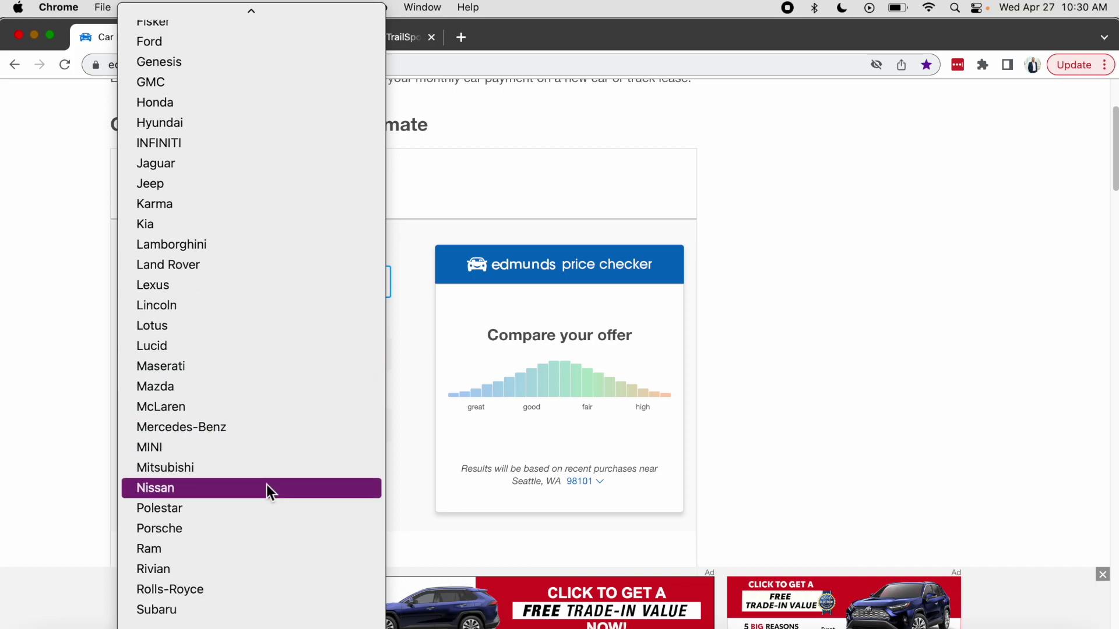
{"action": "left_click", "coordinate": [221, 615]}
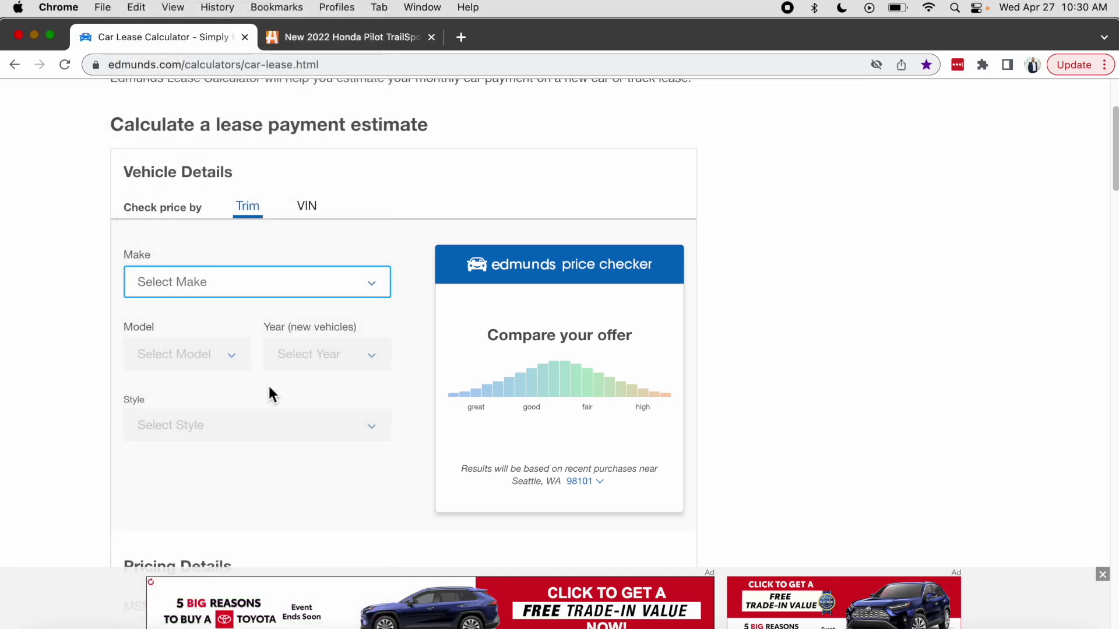
Pick the 2022 Ascent in Touring style, setting MSRP 48327 and a $740/mo estimate.
{"action": "left_click", "coordinate": [234, 354]}
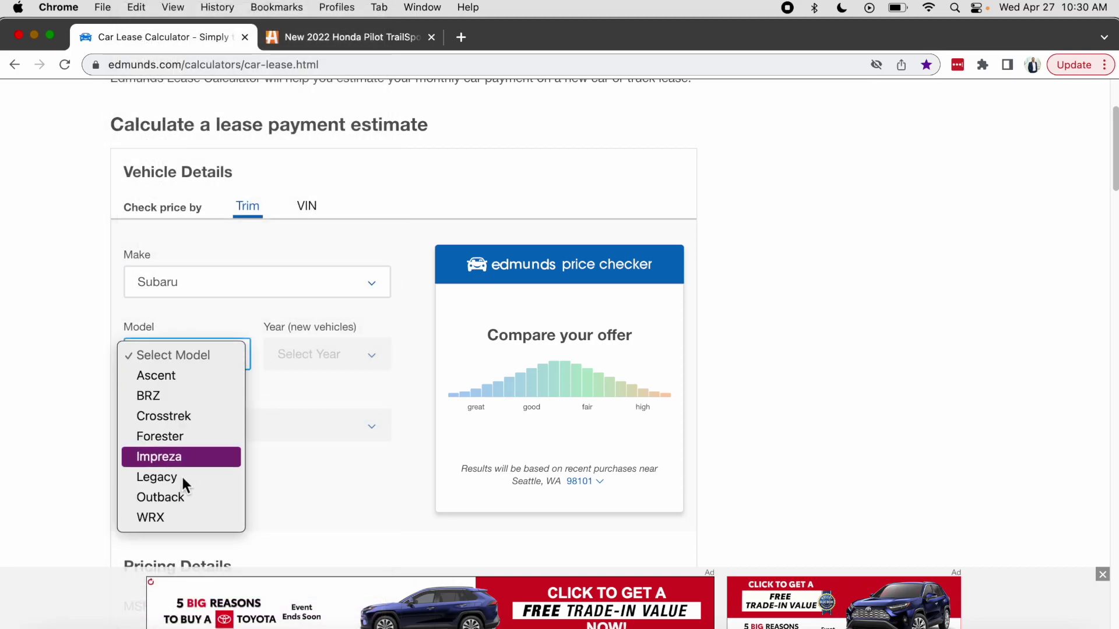
{"action": "left_click", "coordinate": [201, 380]}
{"action": "left_click", "coordinate": [368, 355]}
{"action": "left_click", "coordinate": [340, 376]}
{"action": "scroll", "coordinate": [338, 410], "scroll_direction": "down", "scroll_amount": 2}
{"action": "left_click", "coordinate": [359, 363]}
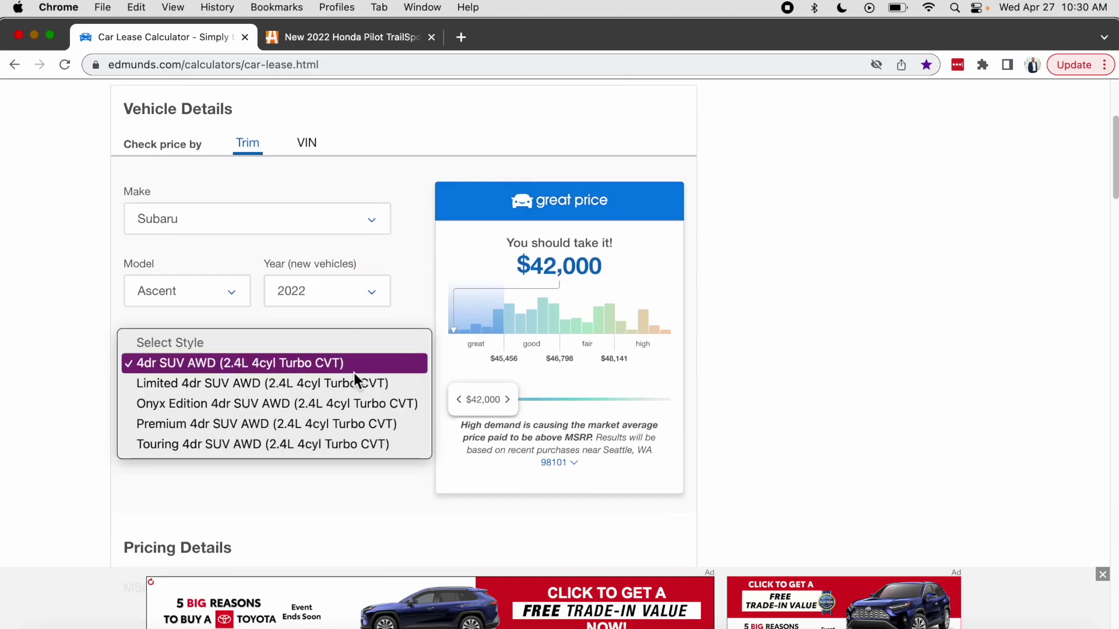
{"action": "left_click", "coordinate": [288, 446]}
{"action": "scroll", "coordinate": [188, 428], "scroll_direction": "down", "scroll_amount": 2}
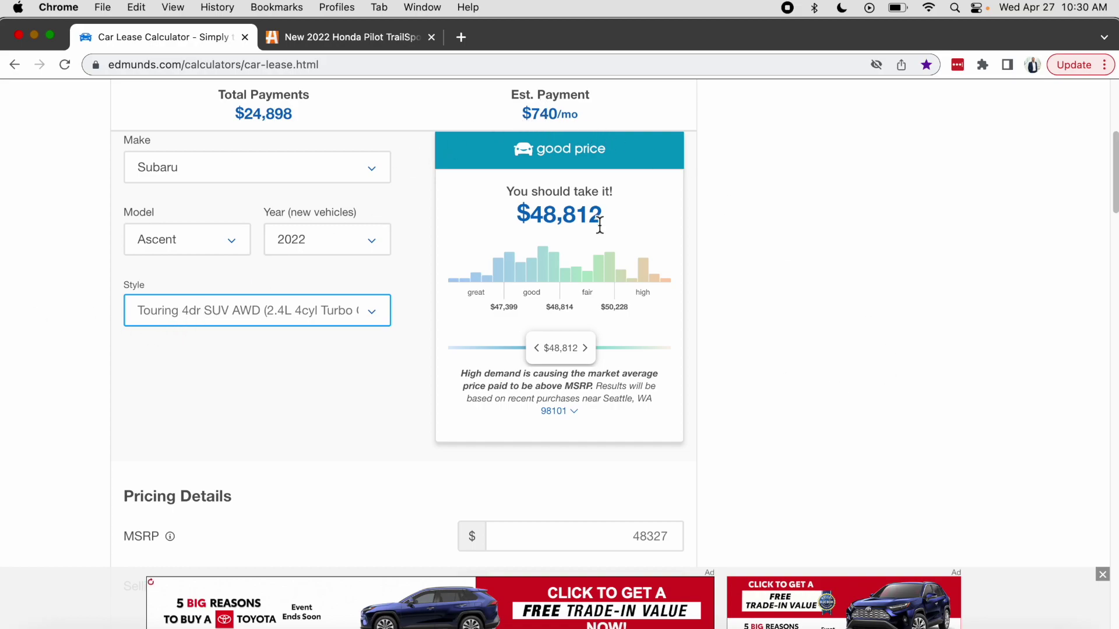
Replace the selling price before incentives with 43000, showing 11.02% savings and $557/mo.
{"action": "scroll", "coordinate": [601, 226], "scroll_direction": "down", "scroll_amount": 5}
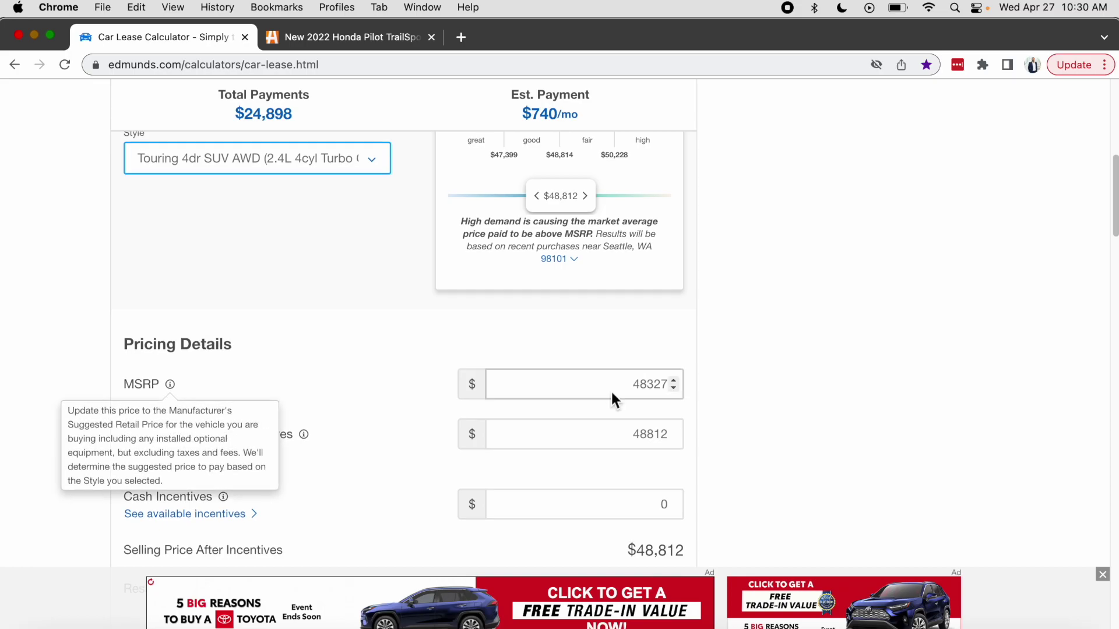
{"action": "scroll", "coordinate": [610, 390], "scroll_direction": "down", "scroll_amount": 1}
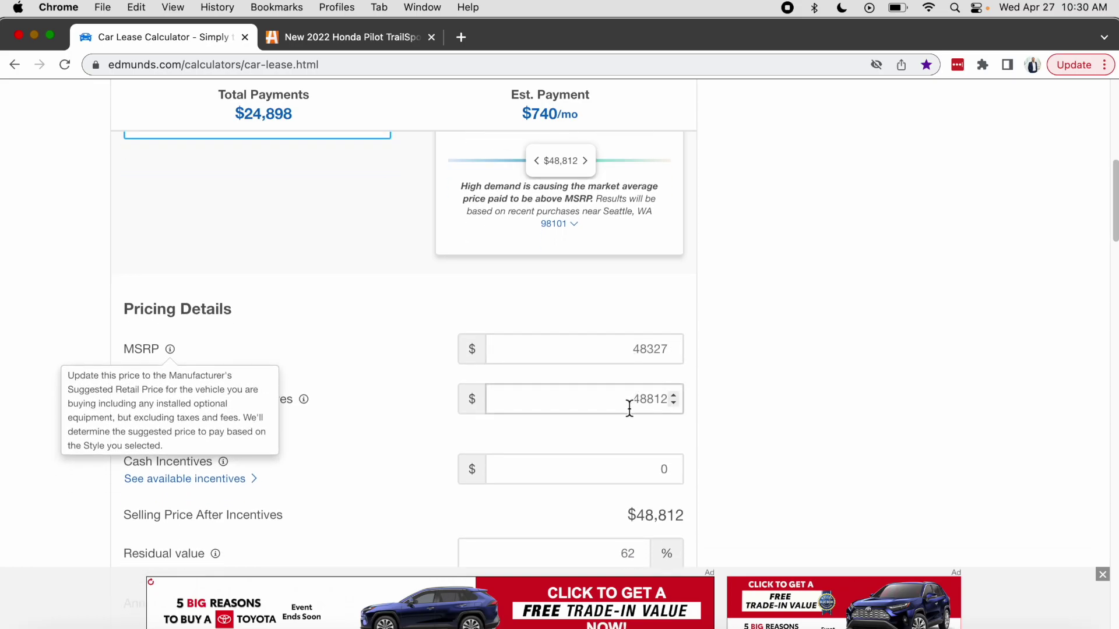
{"action": "double_click", "coordinate": [666, 401]}
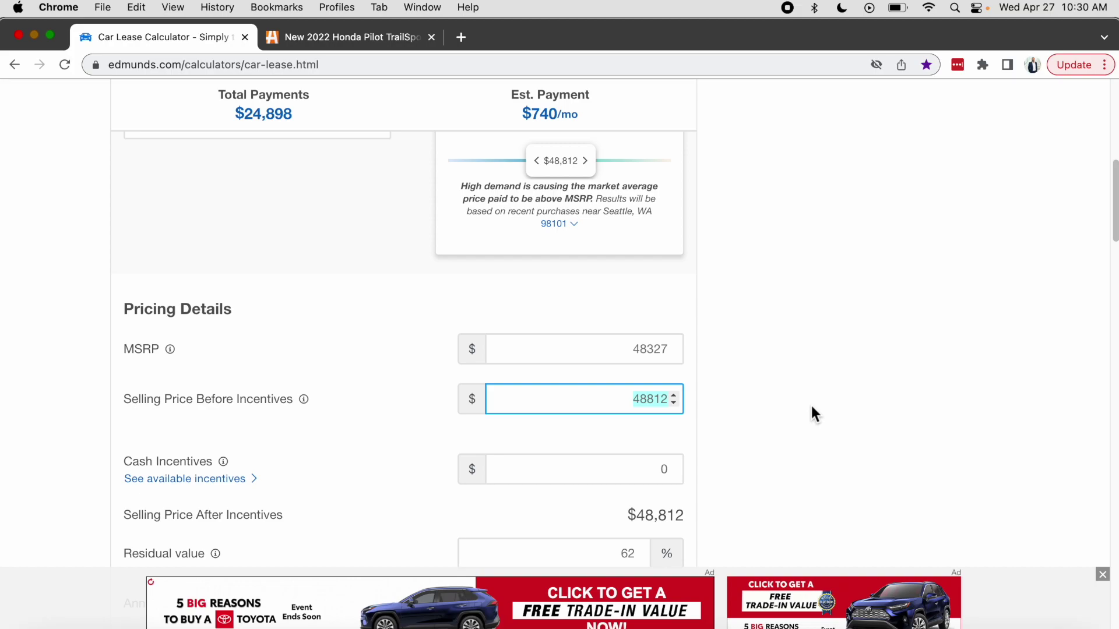
{"action": "type", "text": "43000"}
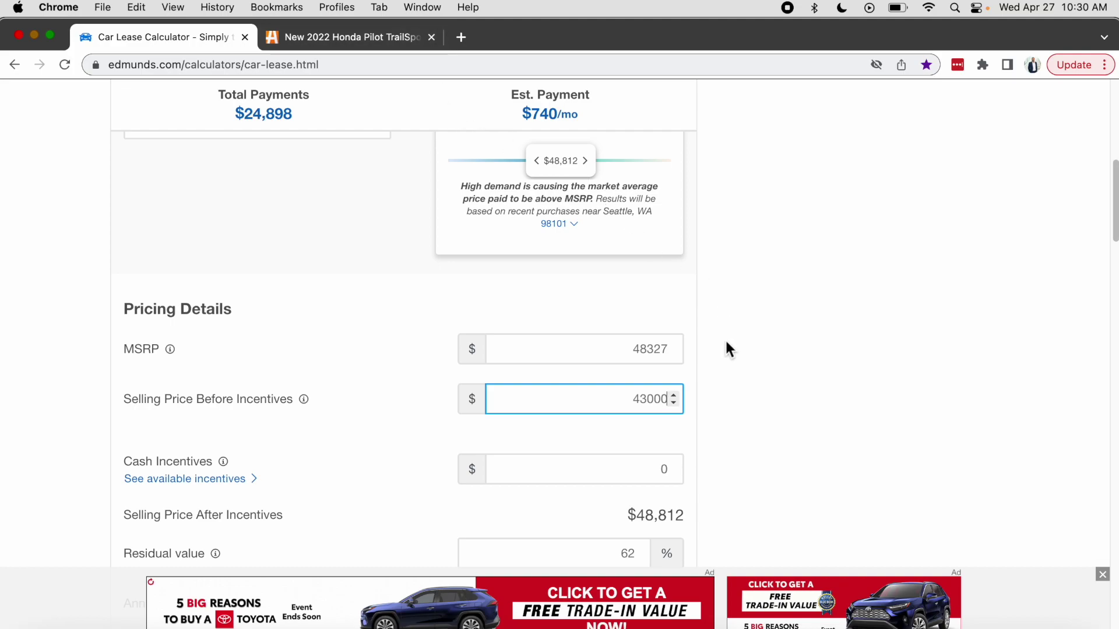
{"action": "left_click", "coordinate": [603, 140]}
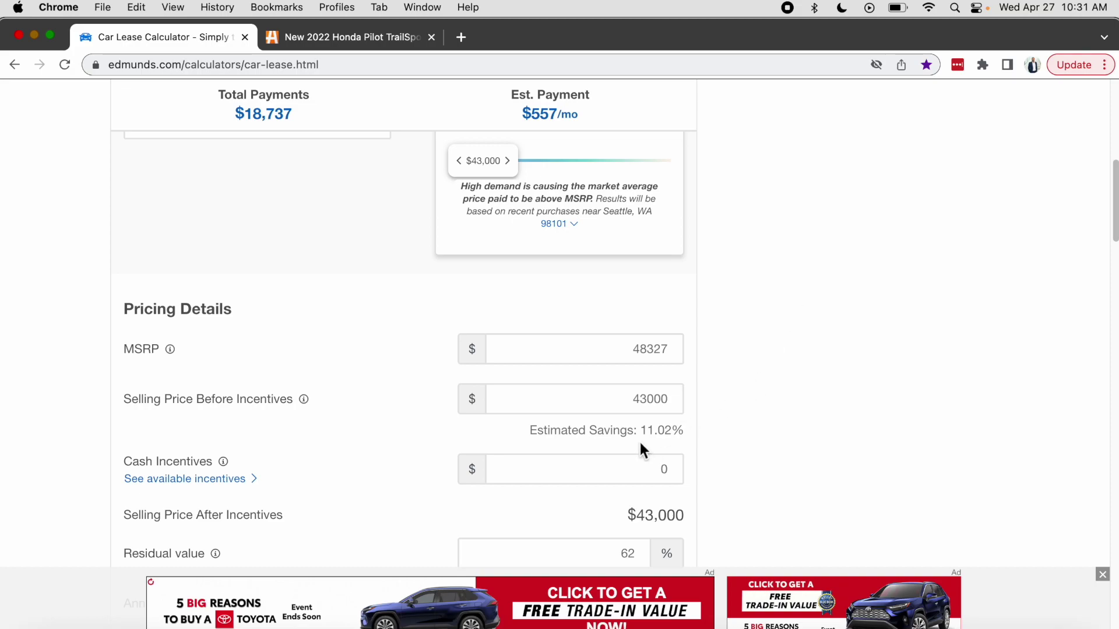
{"action": "left_click_drag", "start_coordinate": [645, 437], "coordinate": [680, 432]}
Compare annual mileage at 10000 and 12000, settling on 15000 for $584 a month.
{"action": "scroll", "coordinate": [762, 450], "scroll_direction": "down", "scroll_amount": 3}
{"action": "scroll", "coordinate": [764, 459], "scroll_direction": "down", "scroll_amount": 3}
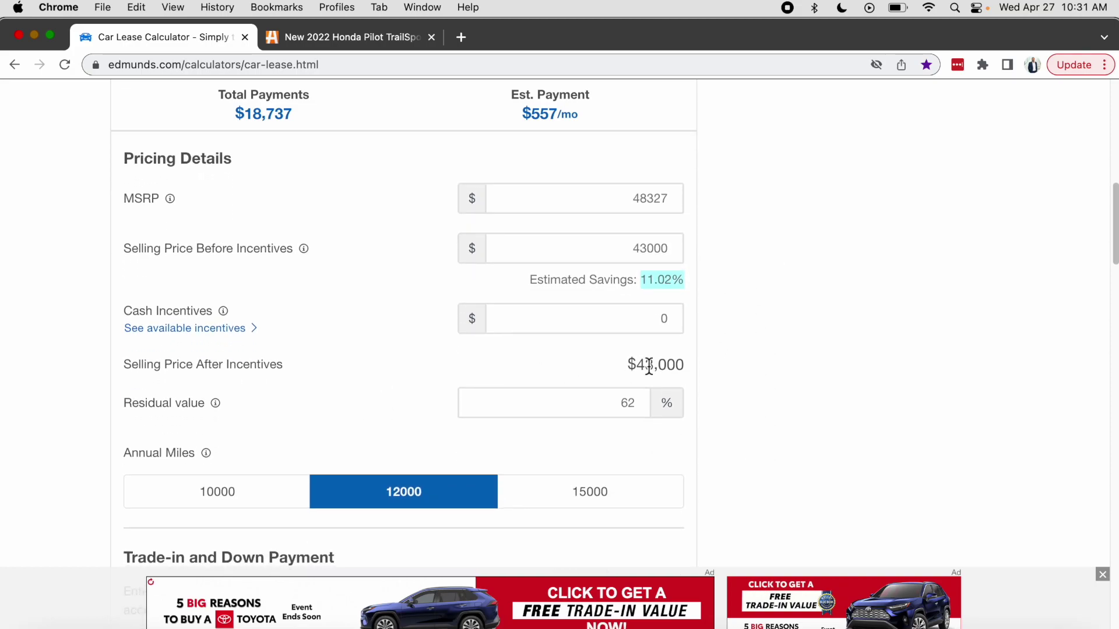
{"action": "scroll", "coordinate": [753, 370], "scroll_direction": "down", "scroll_amount": 3}
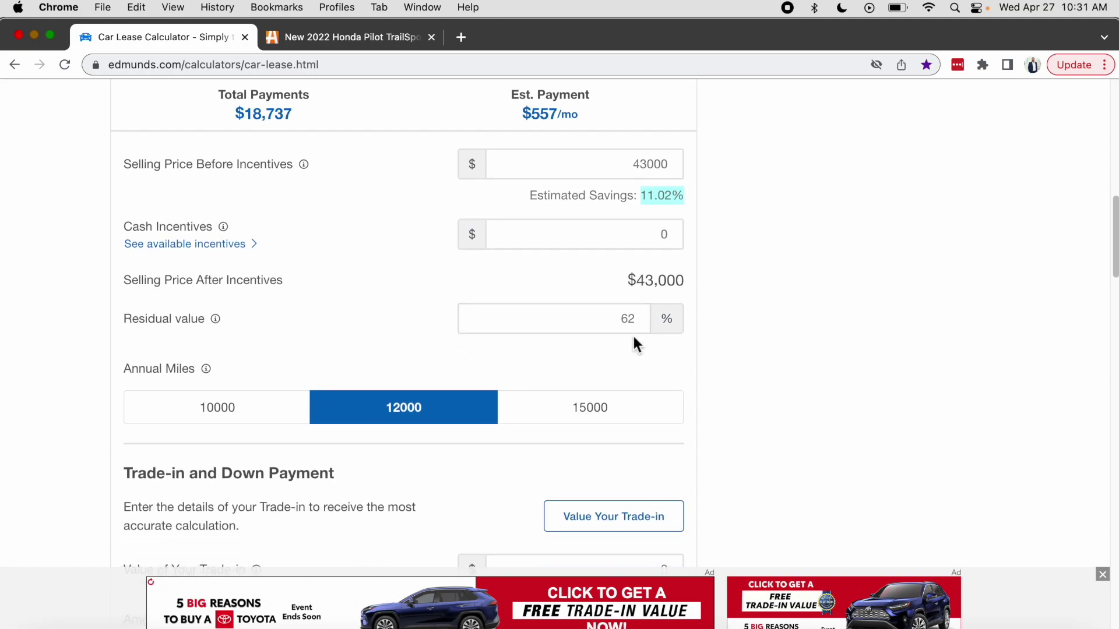
{"action": "left_click", "coordinate": [225, 414]}
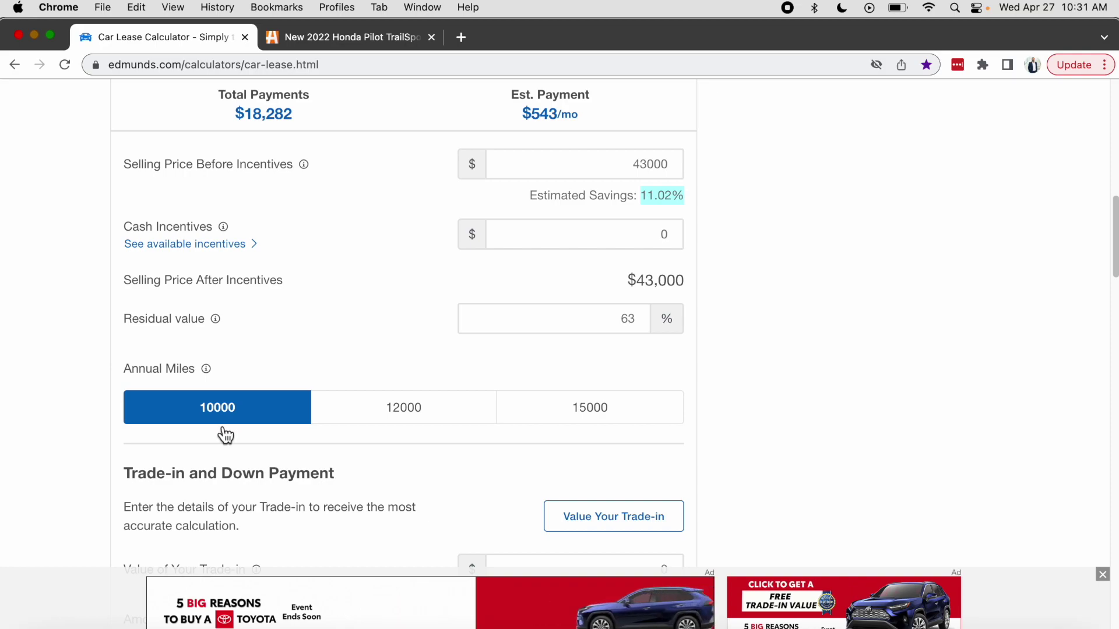
{"action": "left_click", "coordinate": [395, 414]}
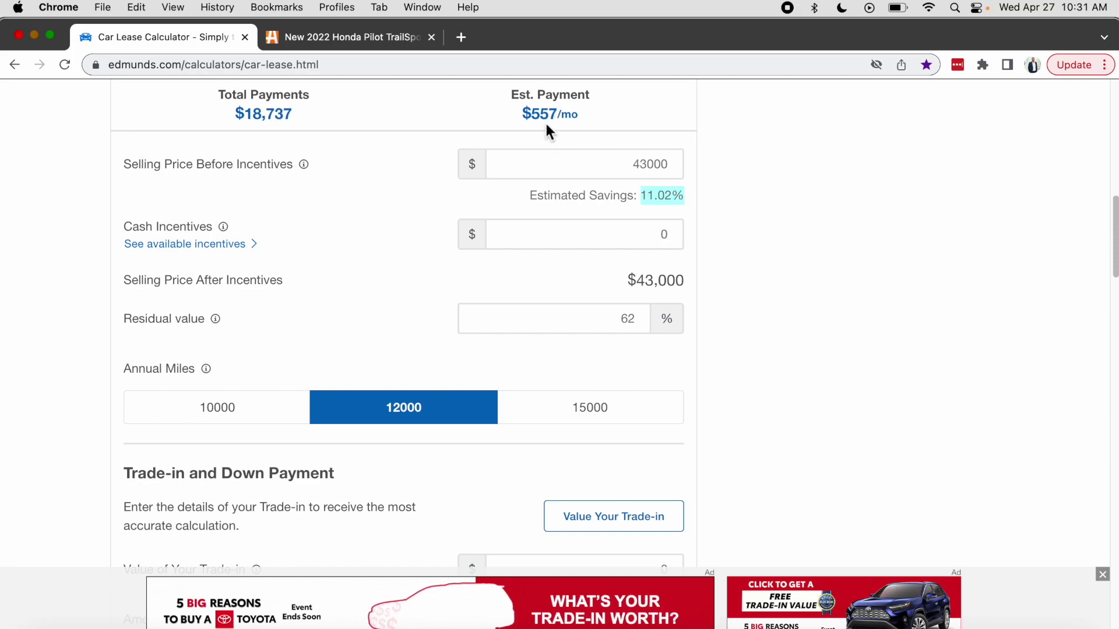
{"action": "left_click", "coordinate": [592, 424]}
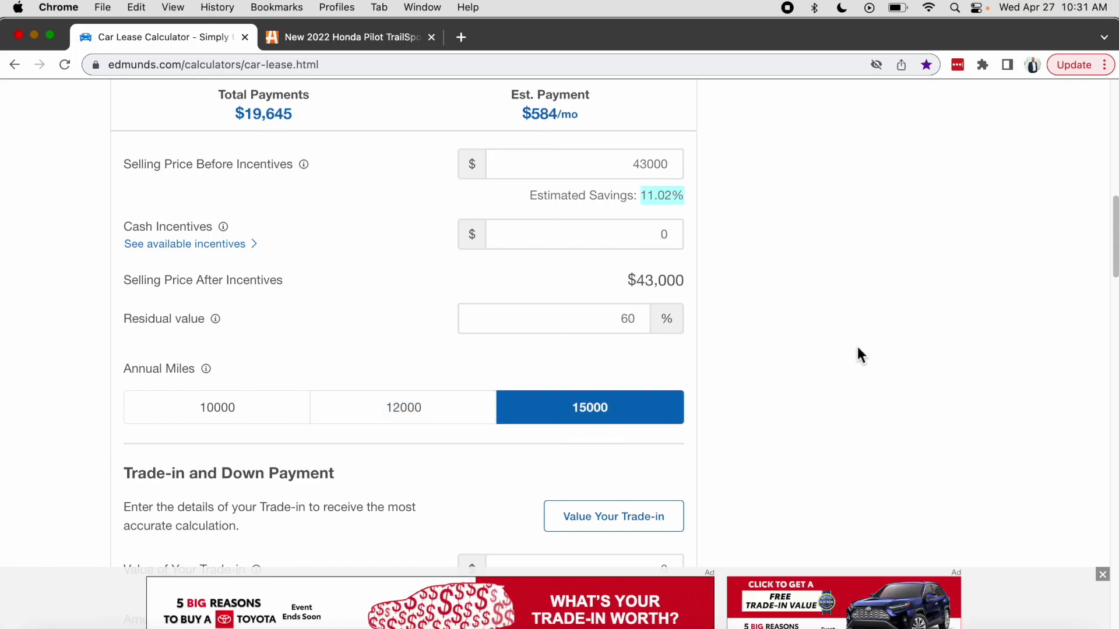
{"action": "scroll", "coordinate": [594, 385], "scroll_direction": "down", "scroll_amount": 1}
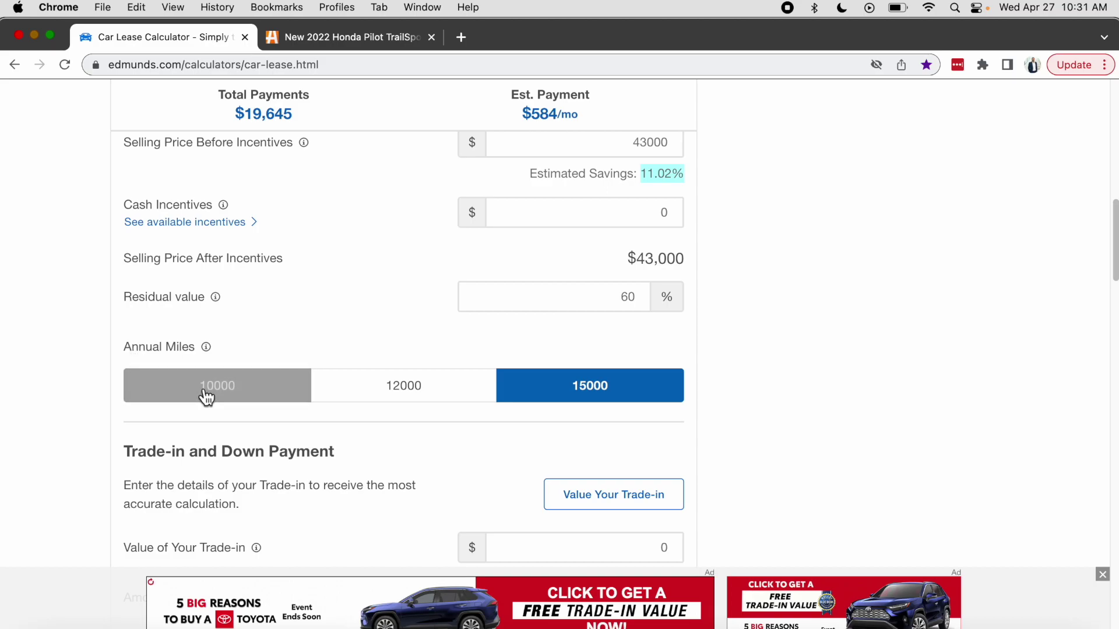
{"action": "scroll", "coordinate": [270, 208], "scroll_direction": "down", "scroll_amount": 5}
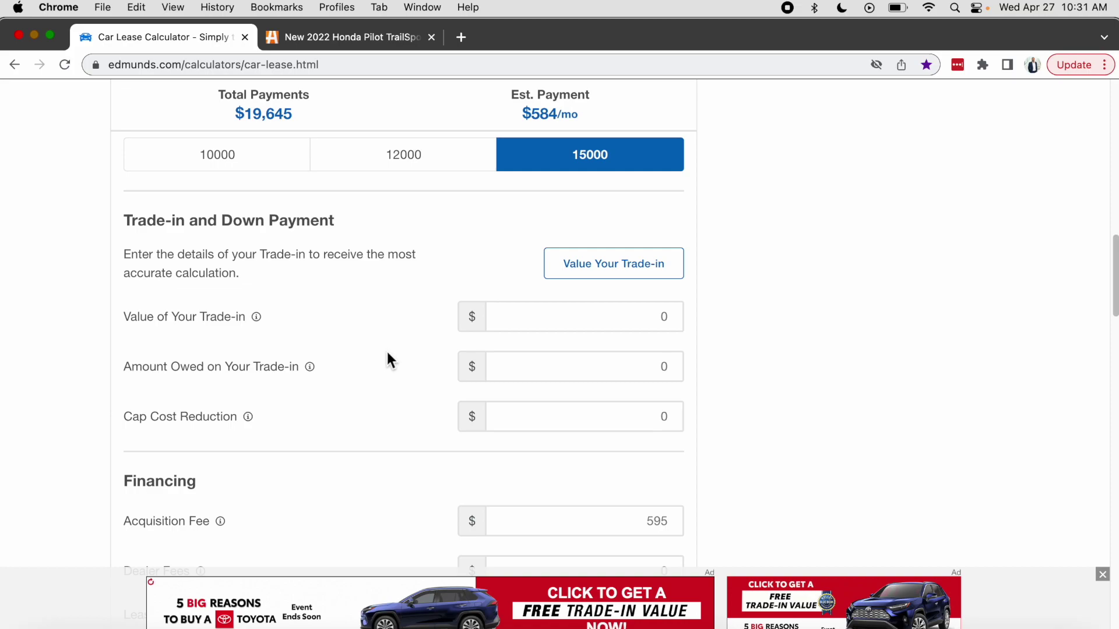
{"action": "left_click", "coordinate": [612, 320]}
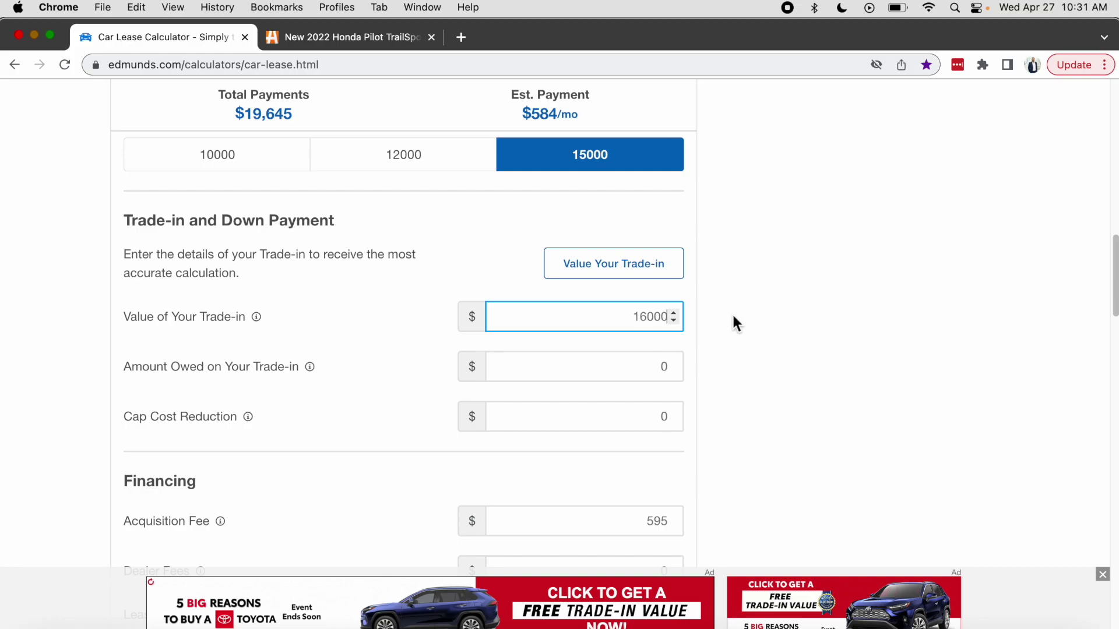
{"action": "left_click", "coordinate": [616, 362]}
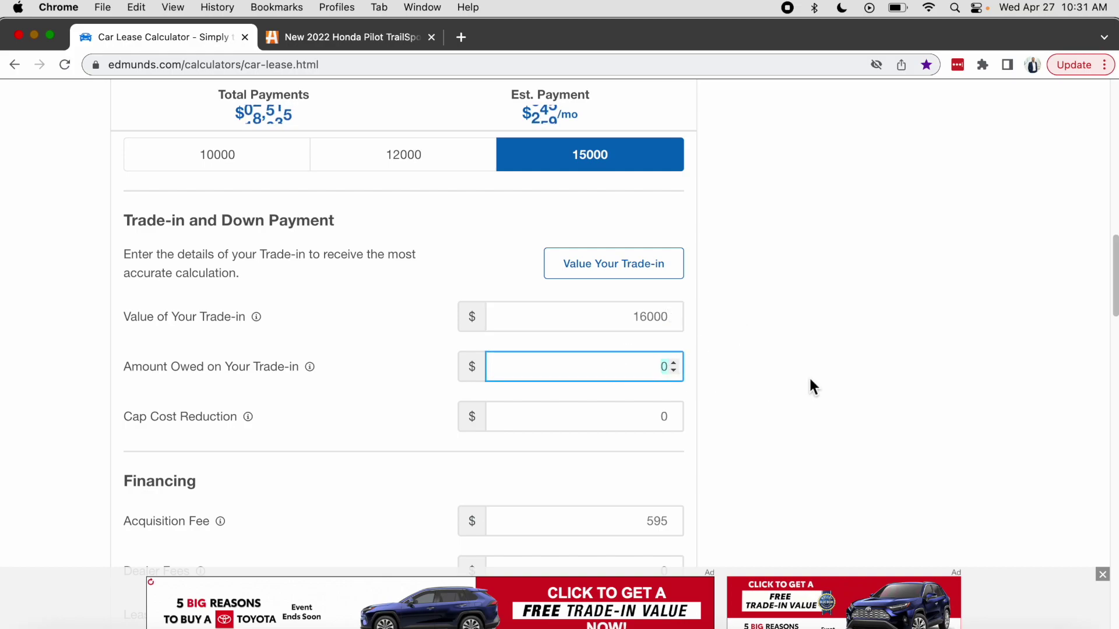
{"action": "type", "text": "1000"}
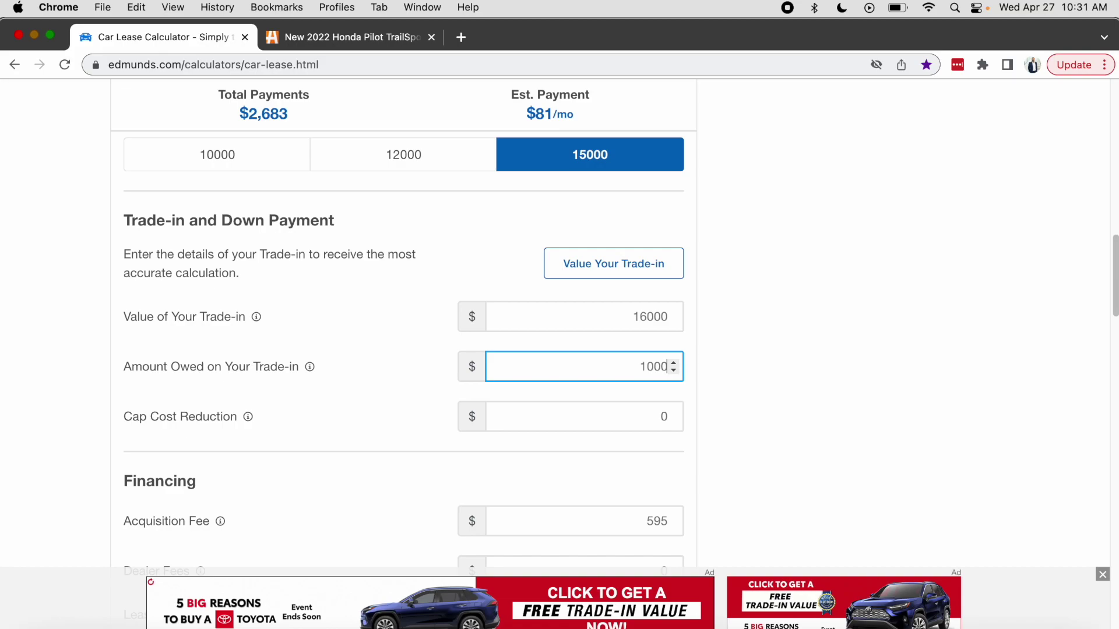
{"action": "type", "text": "0"}
{"action": "left_click", "coordinate": [802, 358]}
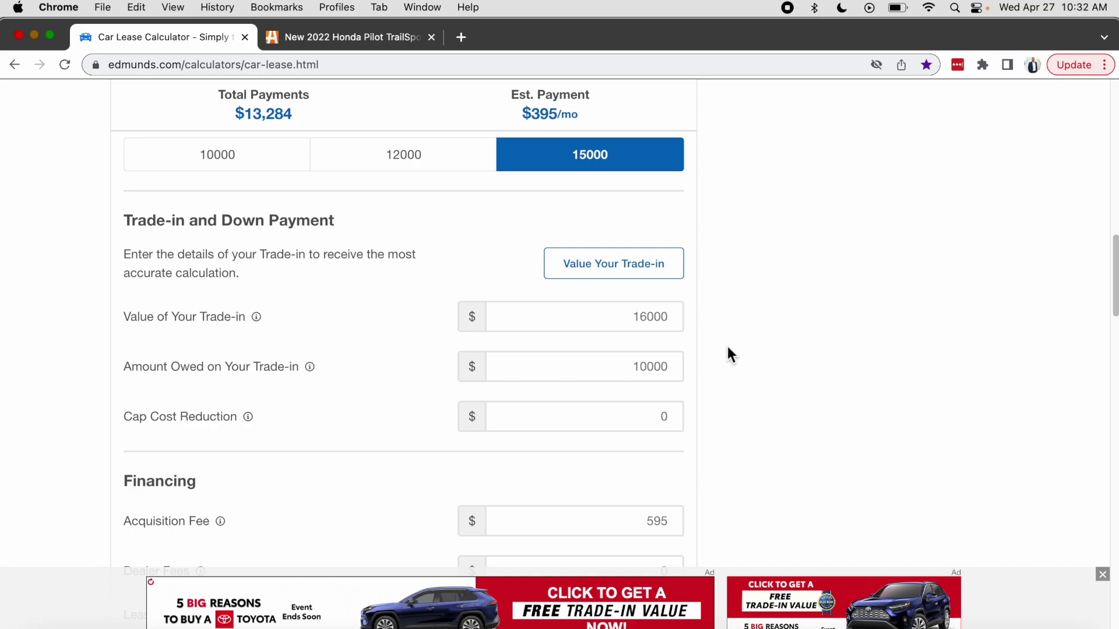
{"action": "left_click", "coordinate": [617, 375]}
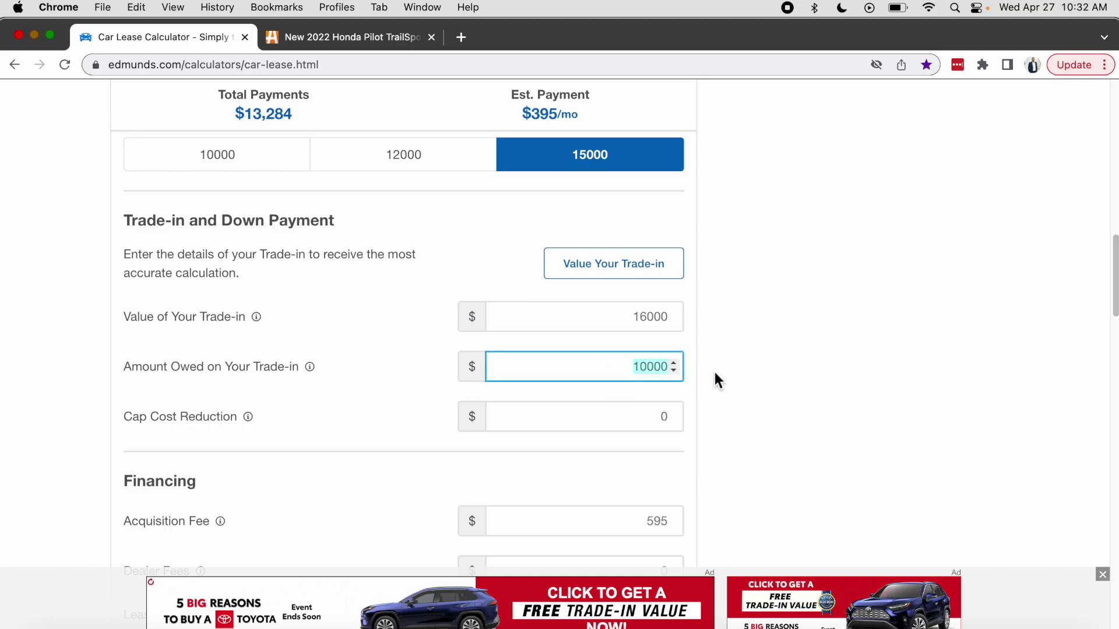
{"action": "key", "text": "super+a"}
{"action": "key", "text": "BackSpace"}
{"action": "left_click", "coordinate": [633, 318]}
{"action": "key", "text": "super+a"}
{"action": "key", "text": "BackSpace"}
{"action": "left_click", "coordinate": [742, 382]}
{"action": "scroll", "coordinate": [744, 383], "scroll_direction": "down", "scroll_amount": 1}
{"action": "scroll", "coordinate": [744, 383], "scroll_direction": "down", "scroll_amount": 3}
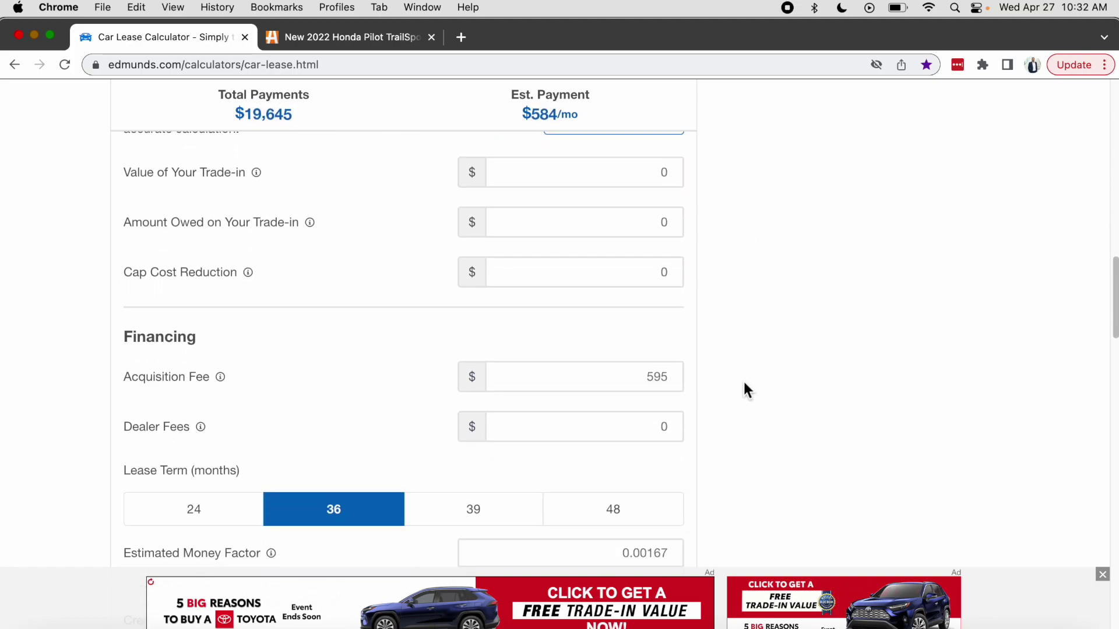
Set annual mileage back to 12000.
{"action": "scroll", "coordinate": [743, 383], "scroll_direction": "up", "scroll_amount": 6}
{"action": "left_click", "coordinate": [394, 276]}
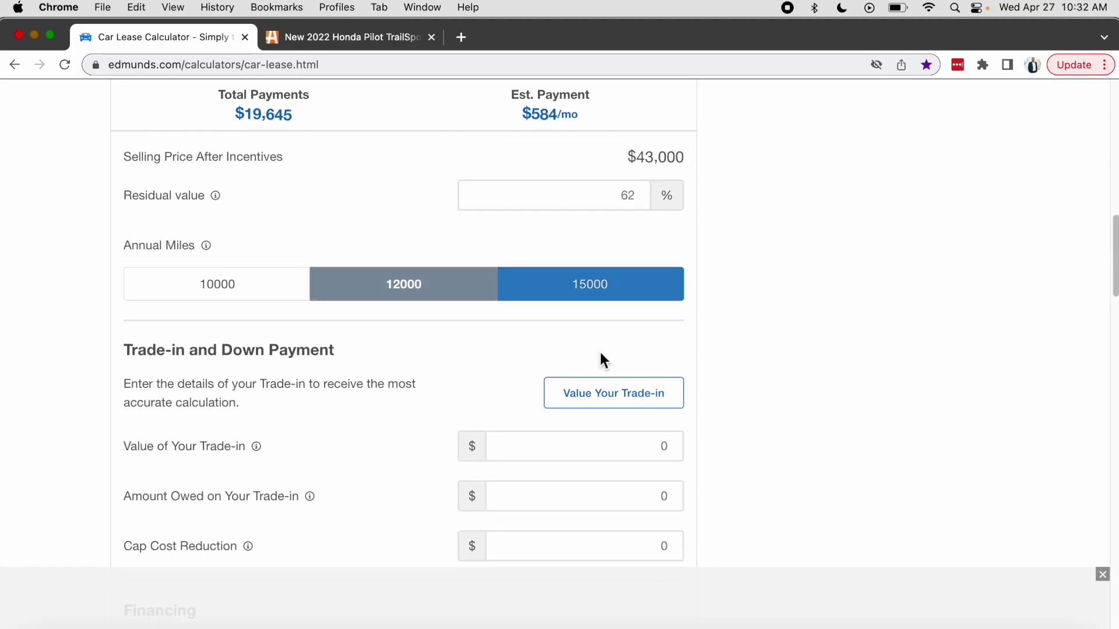
{"action": "scroll", "coordinate": [814, 377], "scroll_direction": "down", "scroll_amount": 4}
Lower the money factor from 0.00167 to 0.00067 (1.61% APR), giving $478/mo.
{"action": "scroll", "coordinate": [812, 373], "scroll_direction": "down", "scroll_amount": 10}
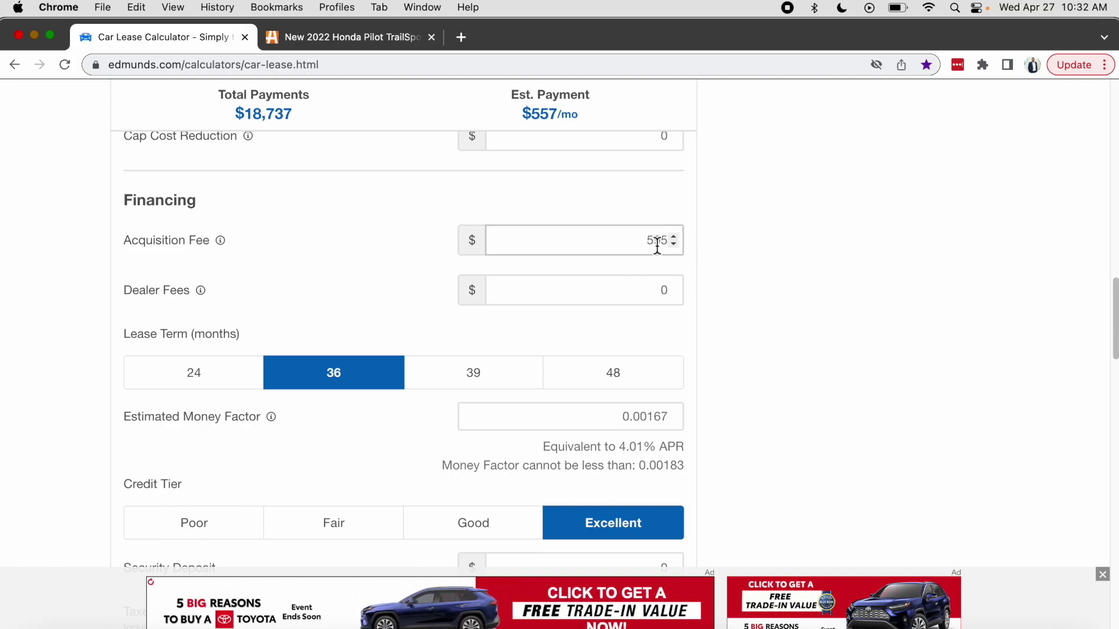
{"action": "scroll", "coordinate": [729, 326], "scroll_direction": "down", "scroll_amount": 1}
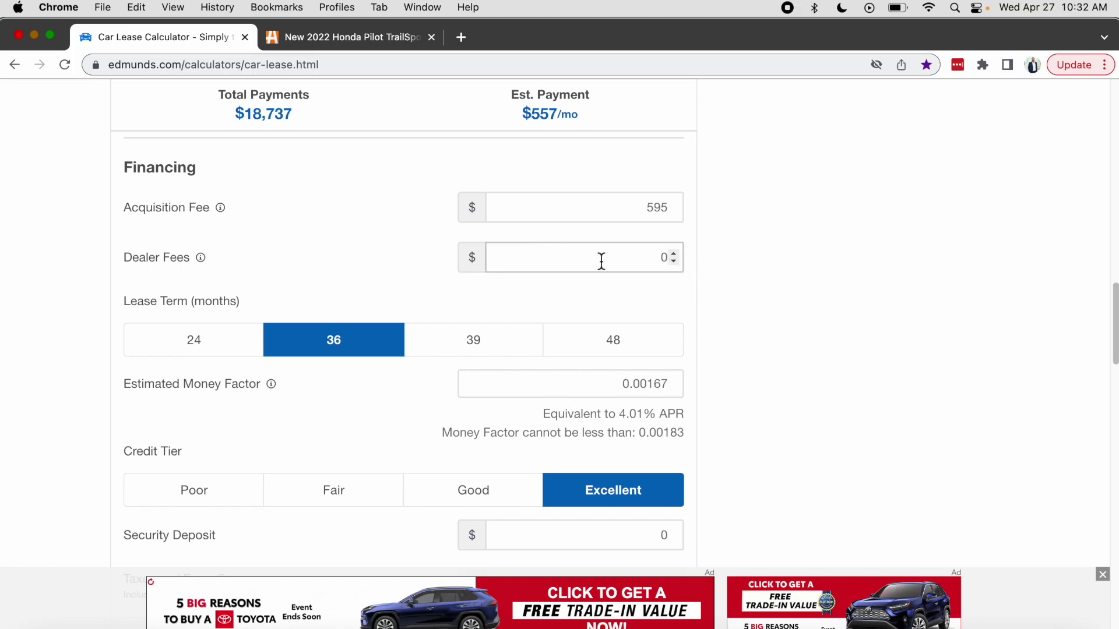
{"action": "scroll", "coordinate": [799, 303], "scroll_direction": "down", "scroll_amount": 2}
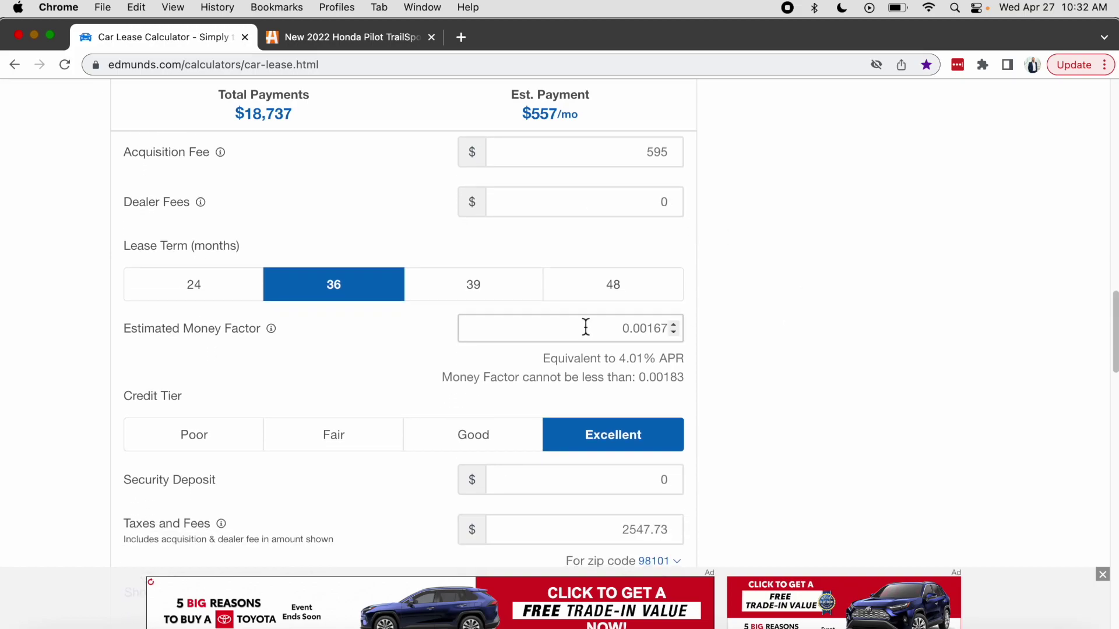
{"action": "left_click", "coordinate": [654, 328]}
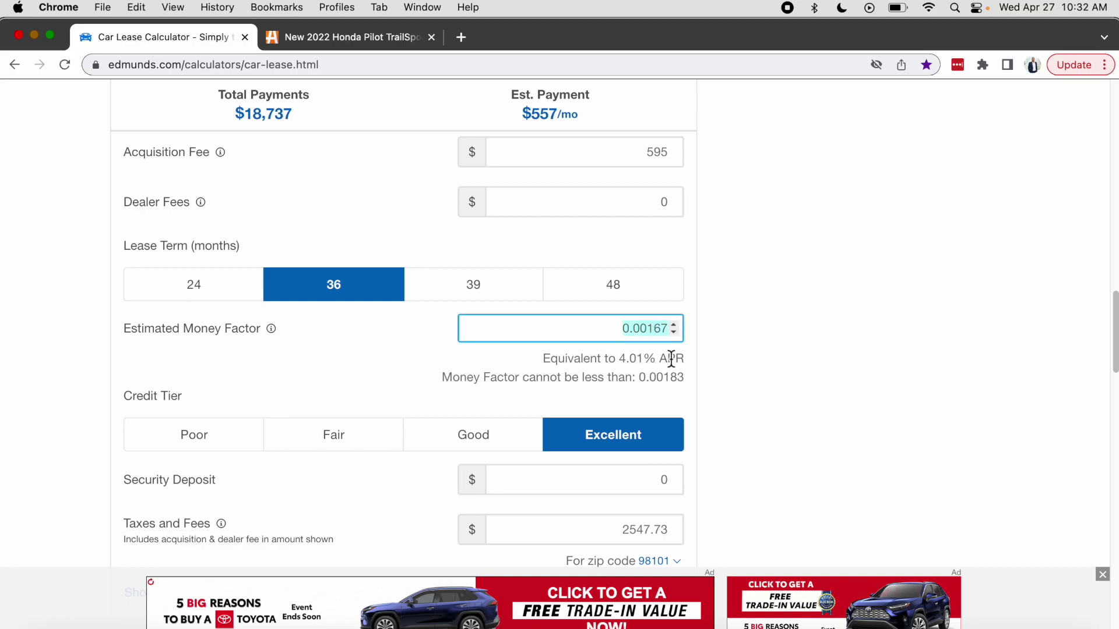
{"action": "left_click", "coordinate": [656, 330]}
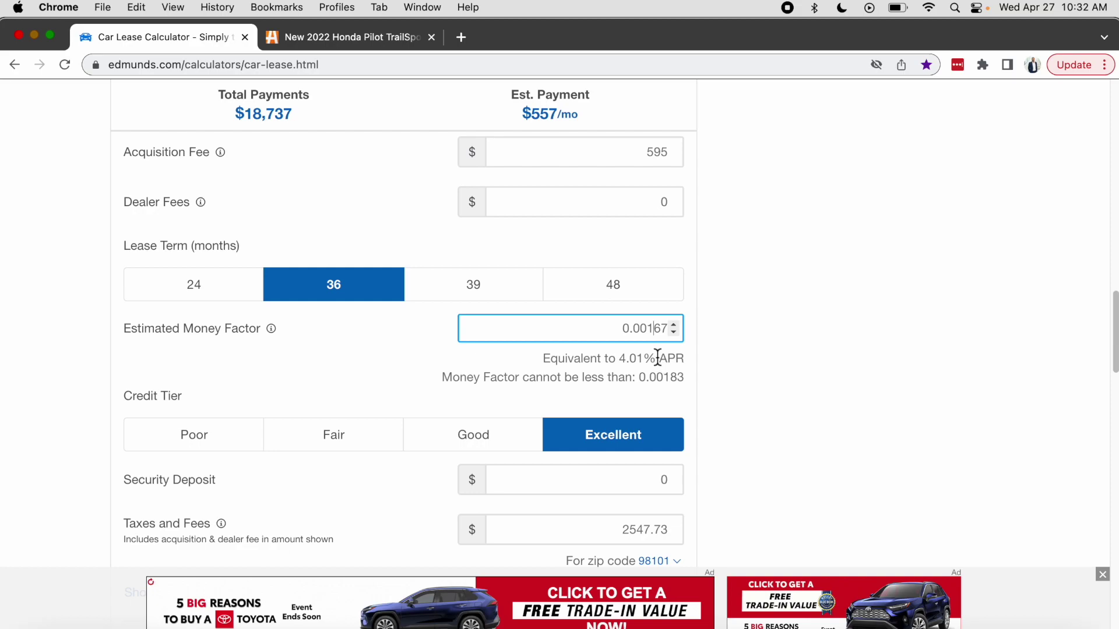
{"action": "key", "text": "BackSpace"}
{"action": "left_click", "coordinate": [771, 300]}
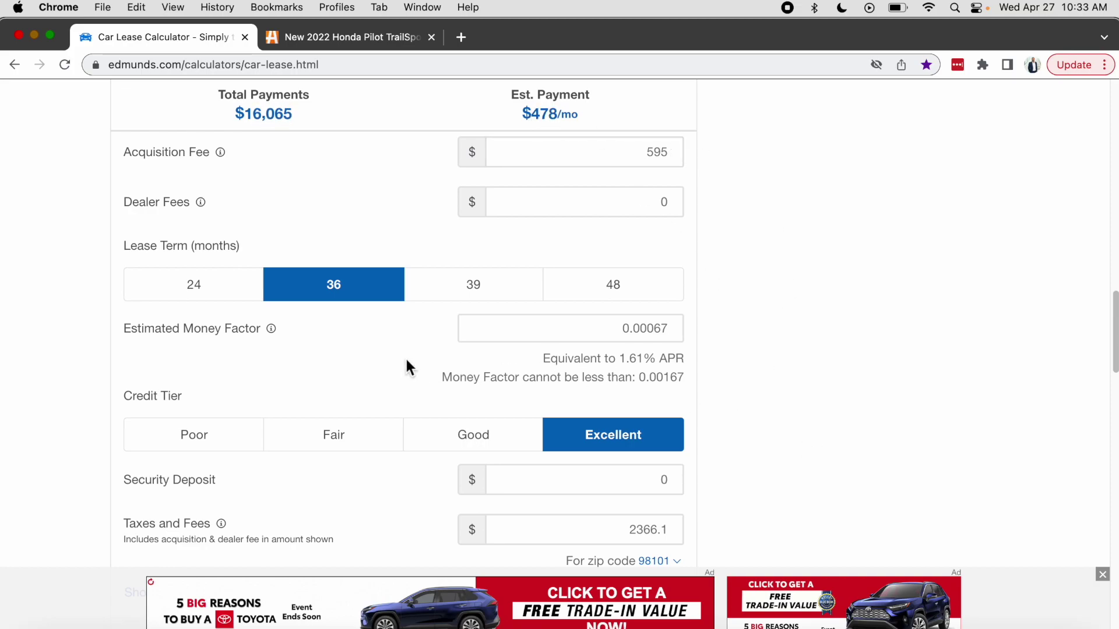
Highlight the $16,065 total, $411 pre-tax payment, $67 taxes and fees, and $478 monthly.
{"action": "scroll", "coordinate": [408, 367], "scroll_direction": "down", "scroll_amount": 5}
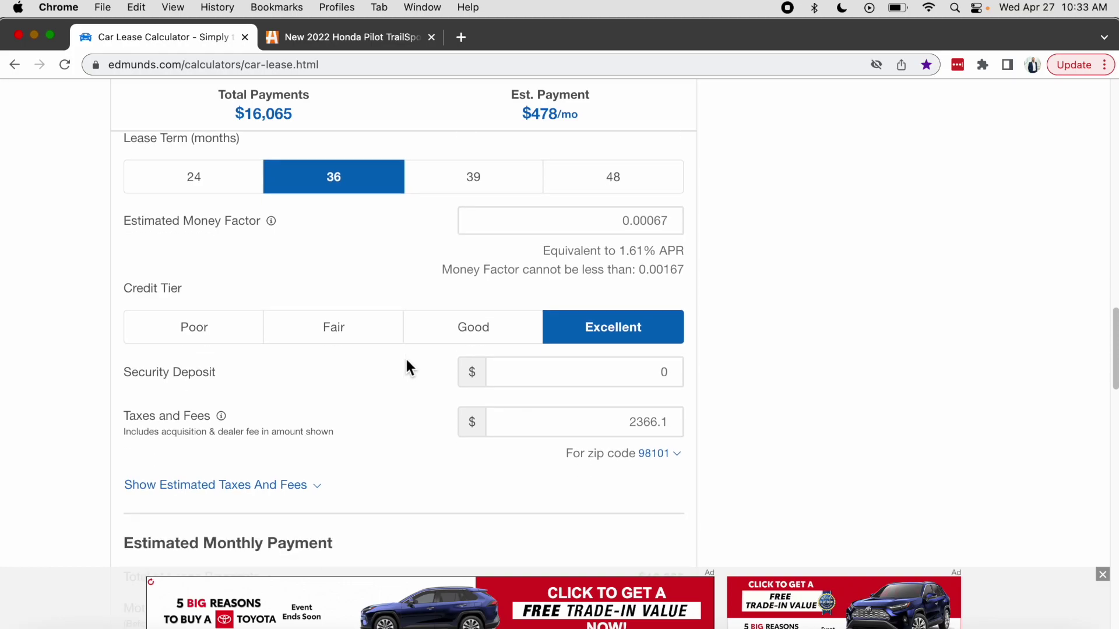
{"action": "scroll", "coordinate": [408, 366], "scroll_direction": "down", "scroll_amount": 2}
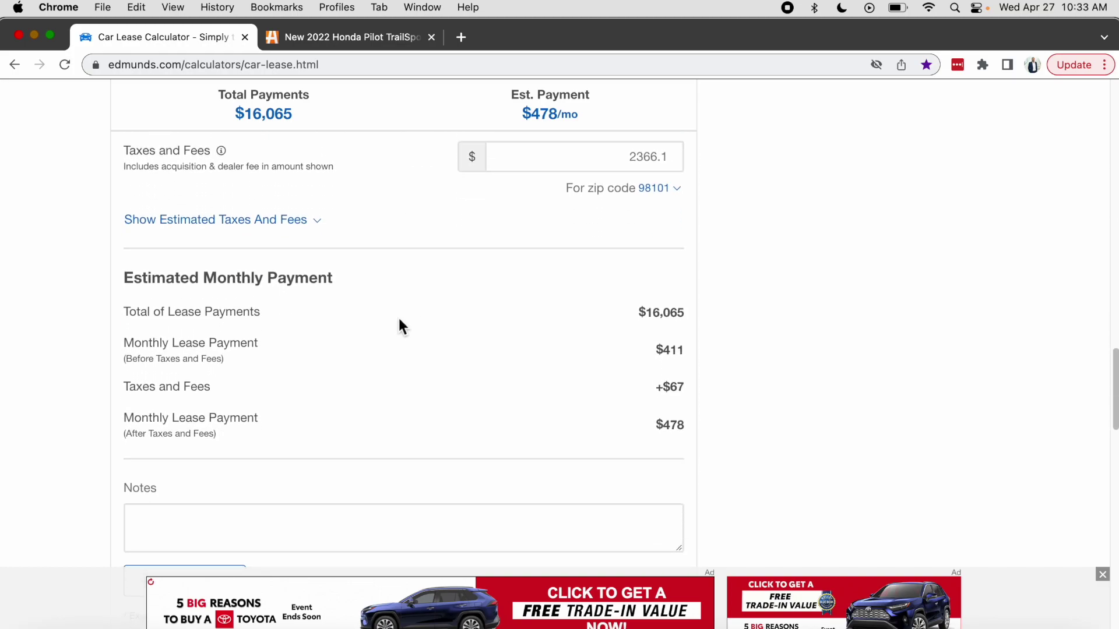
{"action": "double_click", "coordinate": [658, 315]}
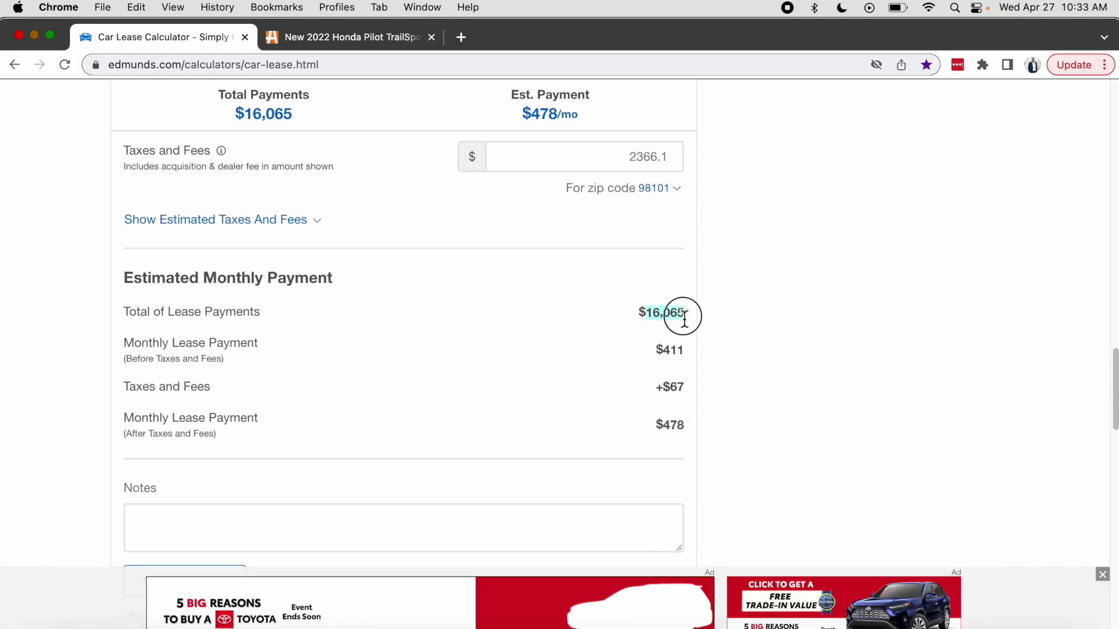
{"action": "double_click", "coordinate": [667, 351]}
{"action": "double_click", "coordinate": [665, 388]}
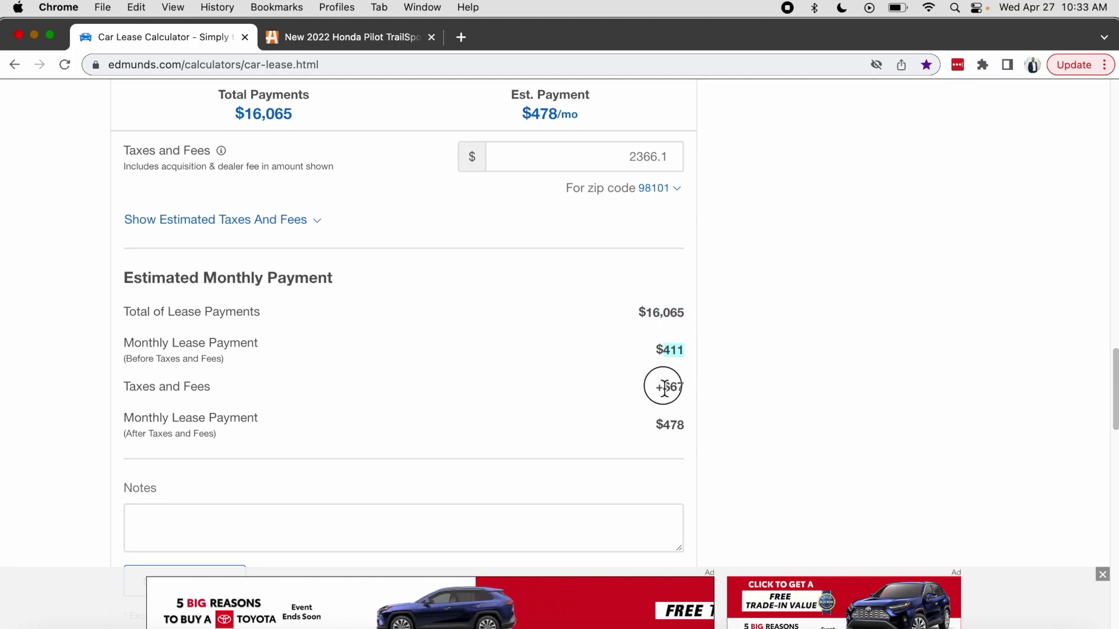
{"action": "double_click", "coordinate": [676, 424]}
{"action": "scroll", "coordinate": [715, 421], "scroll_direction": "down", "scroll_amount": 4}
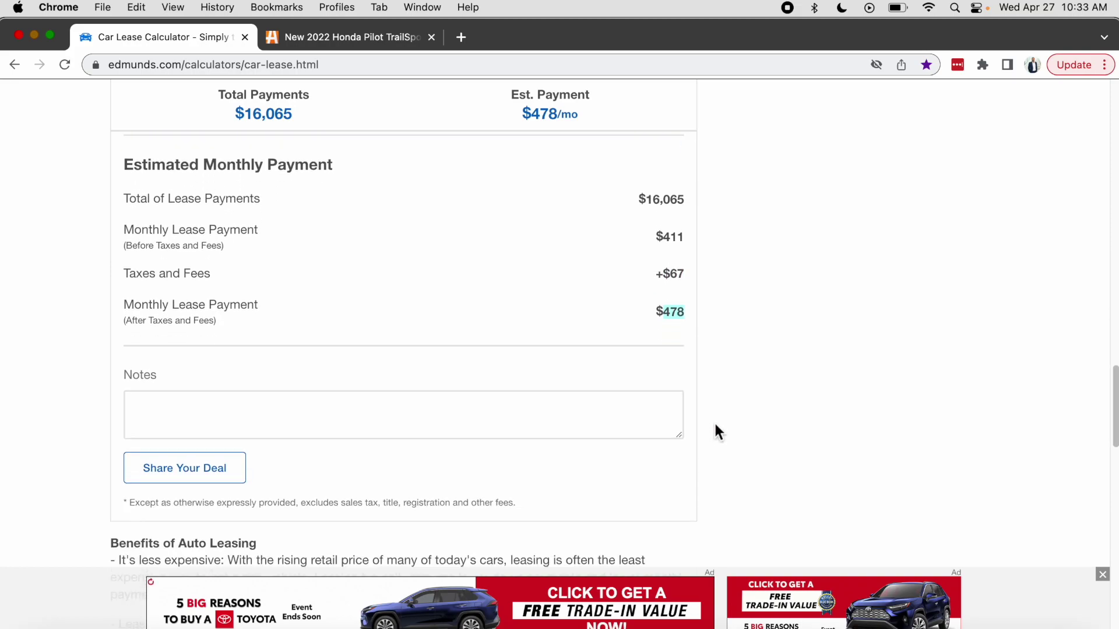
{"action": "scroll", "coordinate": [715, 422], "scroll_direction": "down", "scroll_amount": 1}
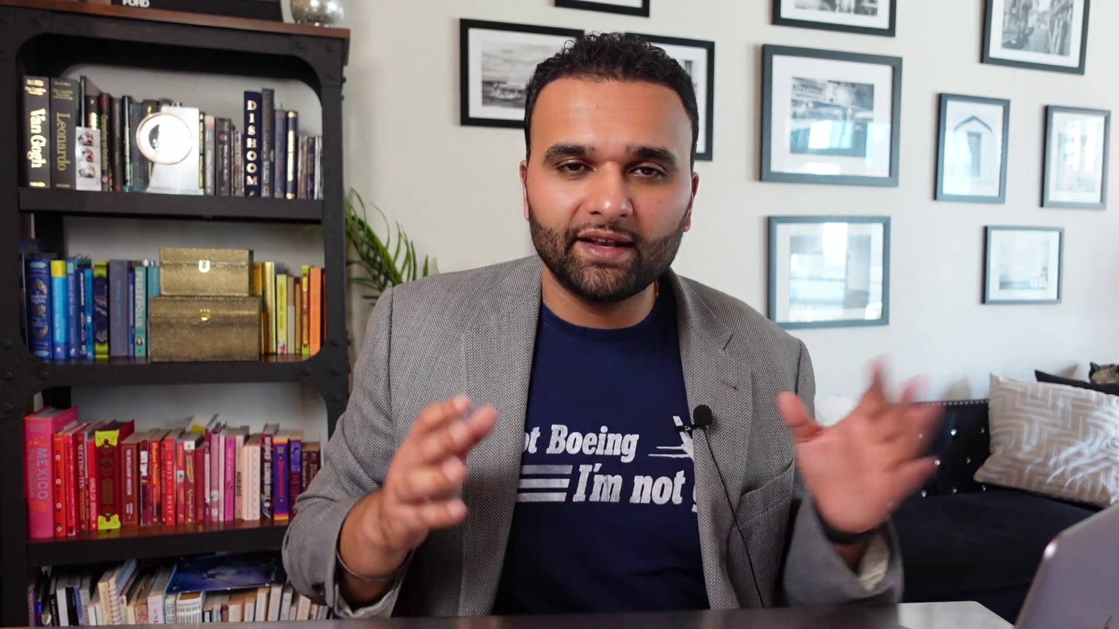